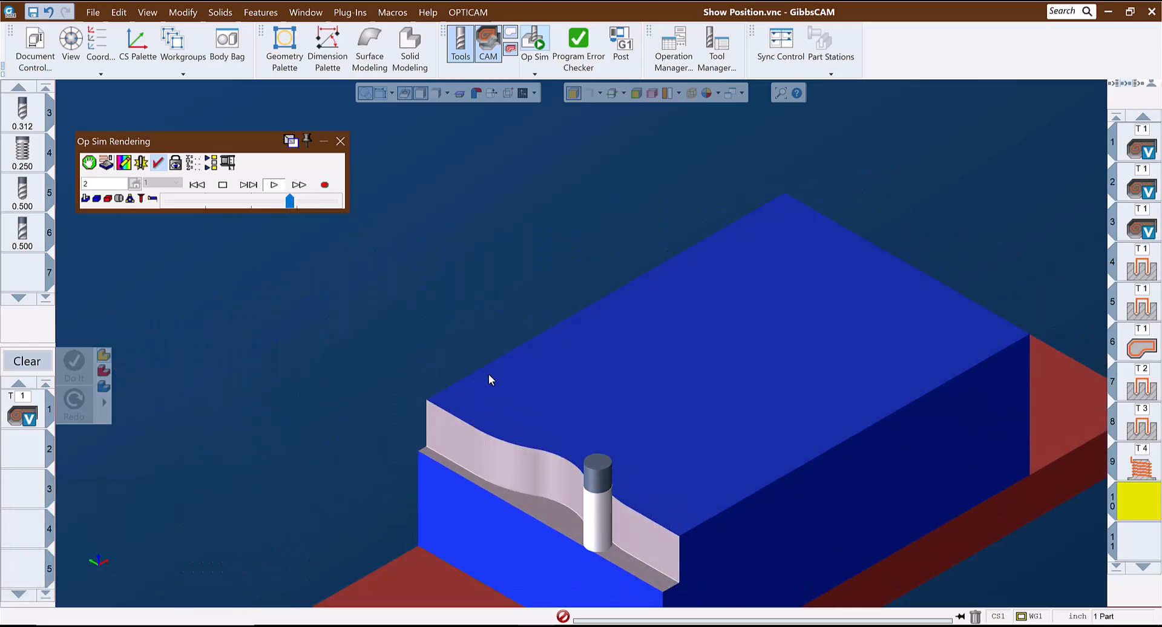
# - Speed up the running toolpath simulation to watch the block being machined, and close the simulation
pyautogui.moveTo(619, 473); pyautogui.dragTo(555, 386, button='middle')
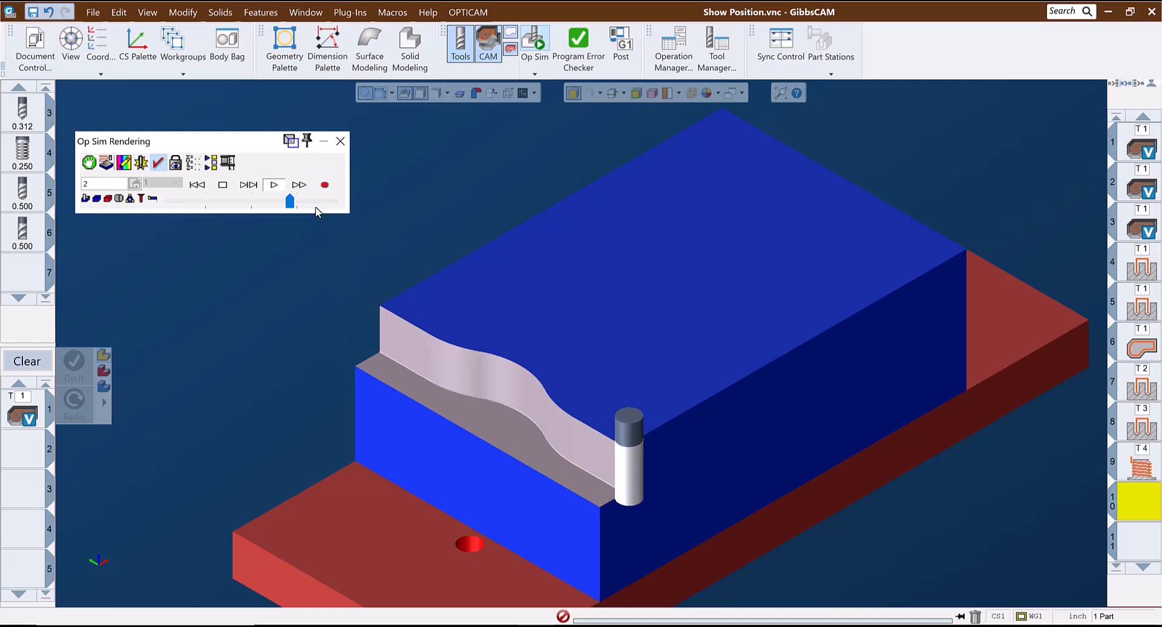
pyautogui.moveTo(290, 201)
pyautogui.mouseDown()
pyautogui.moveTo(303, 202)
pyautogui.moveTo(268, 202)
pyautogui.moveTo(305, 205)
pyautogui.mouseUp()
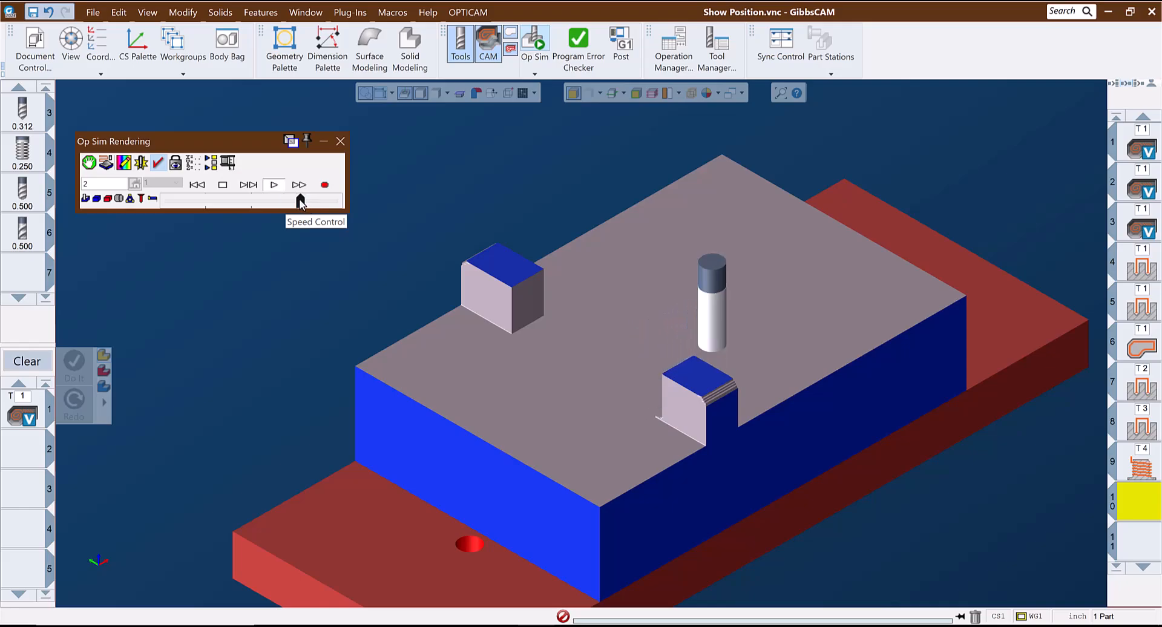
pyautogui.click(323, 201)
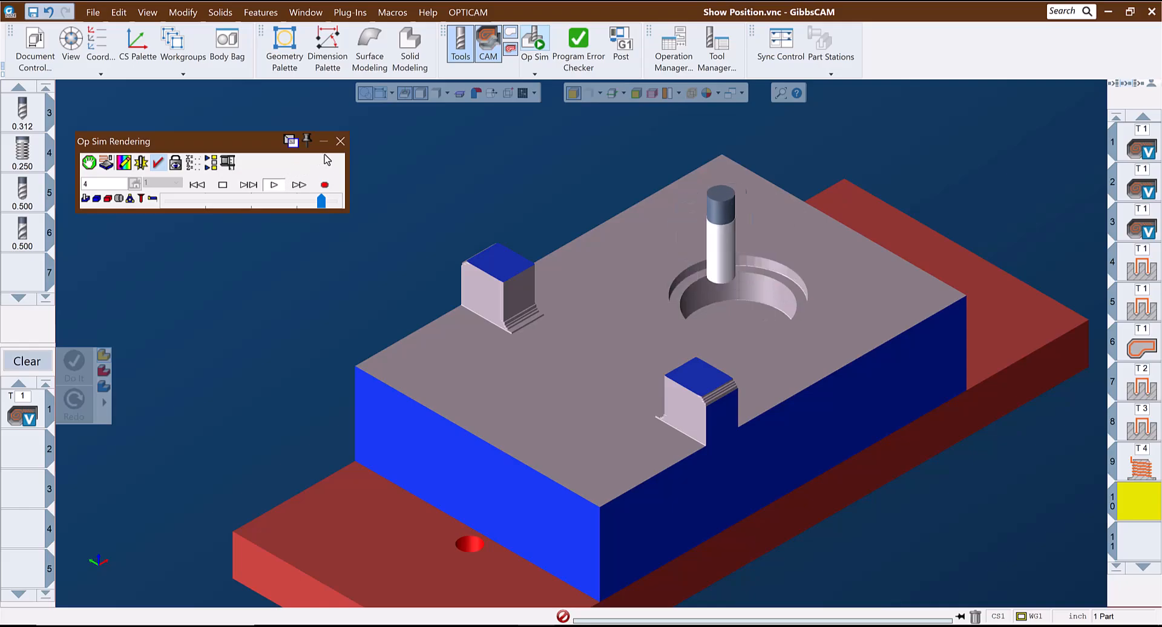
pyautogui.click(340, 141)
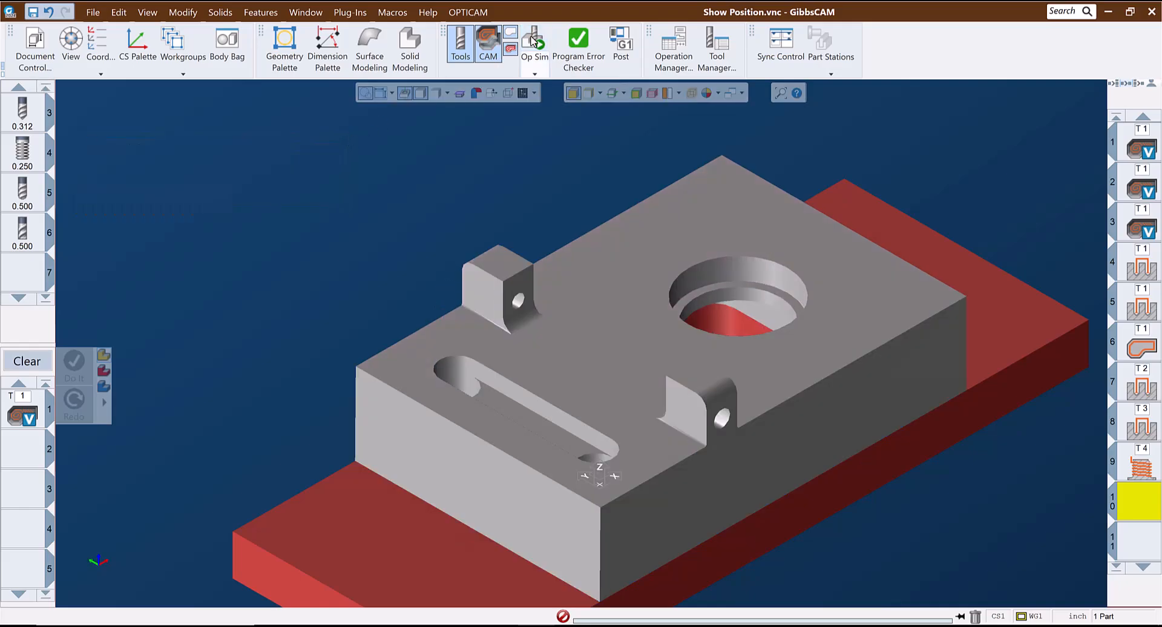
# - Open the Show Position plug-in and cycle through its display modes to the H, V and D position mode
pyautogui.click(392, 12)
pyautogui.click(351, 12)
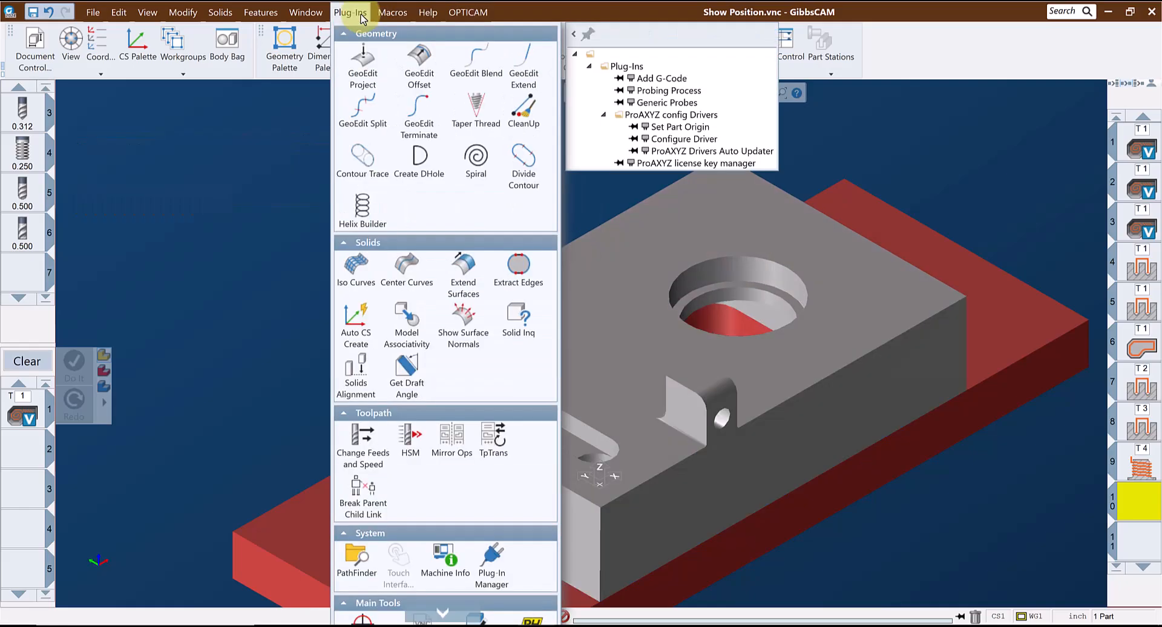
pyautogui.scroll(-2, 357, 562)
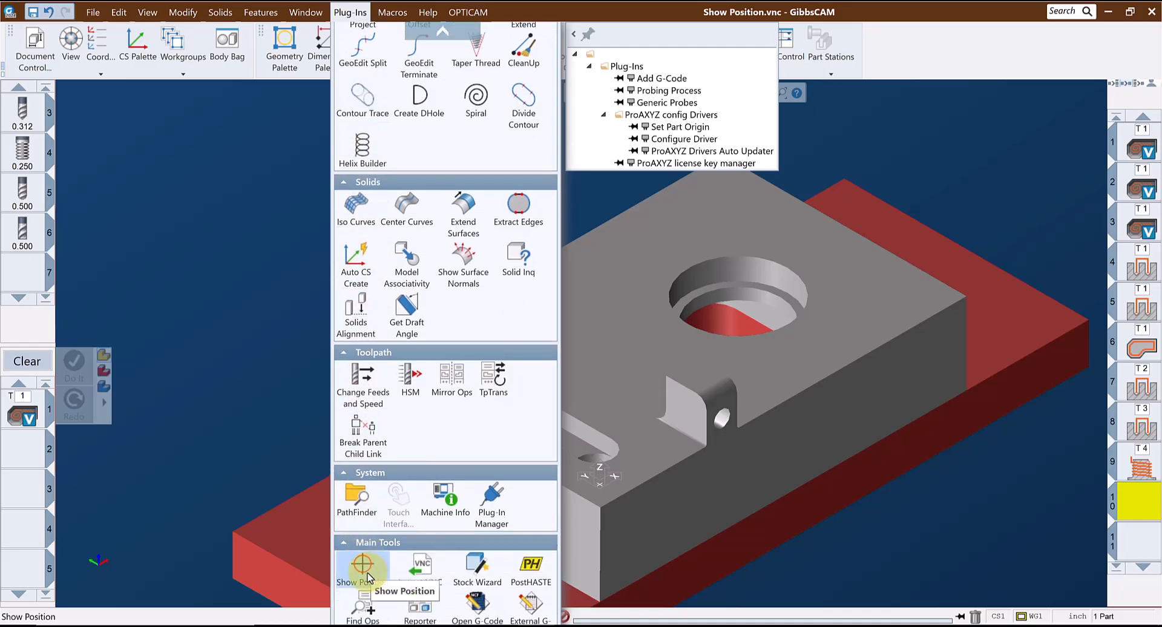
pyautogui.click(368, 575)
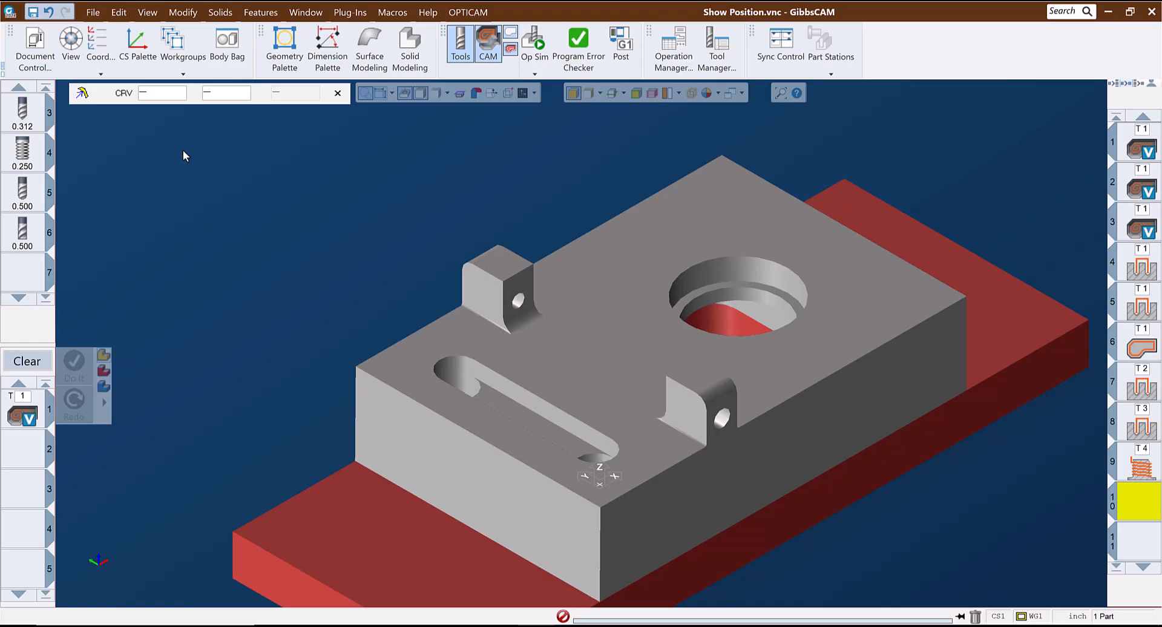
pyautogui.click(84, 104)
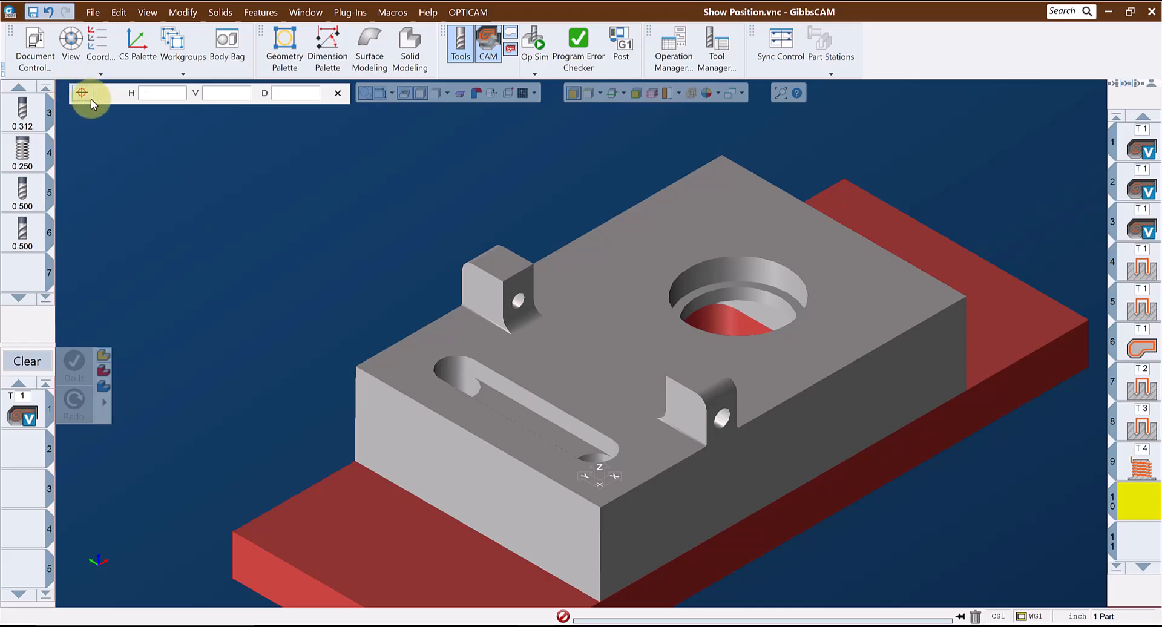
pyautogui.click(83, 94)
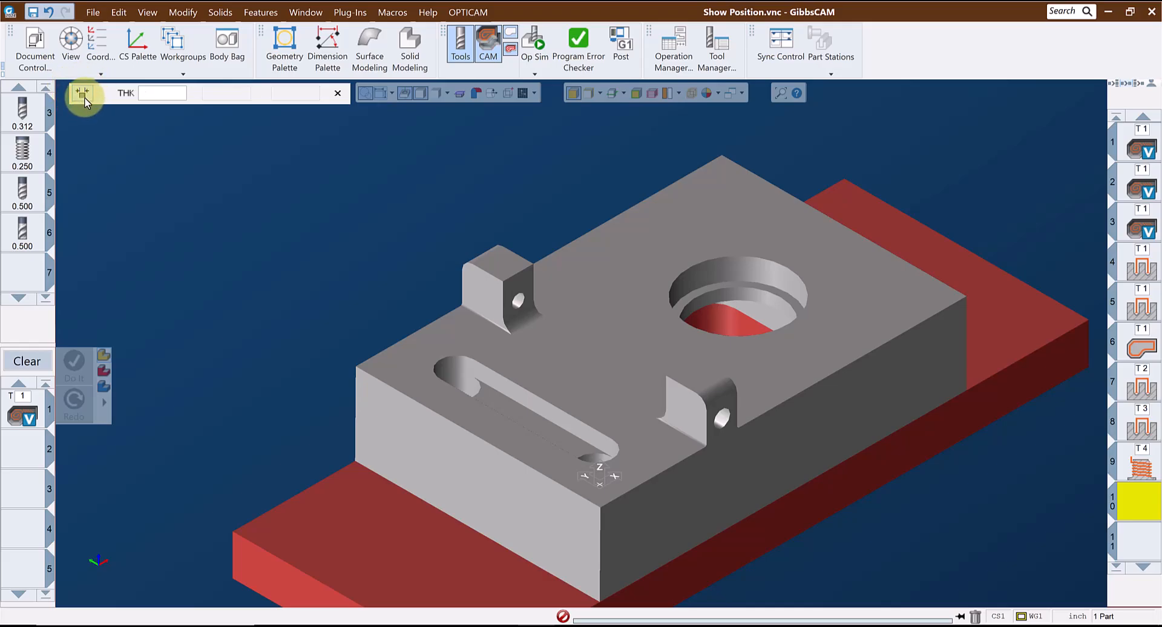
pyautogui.click(83, 93)
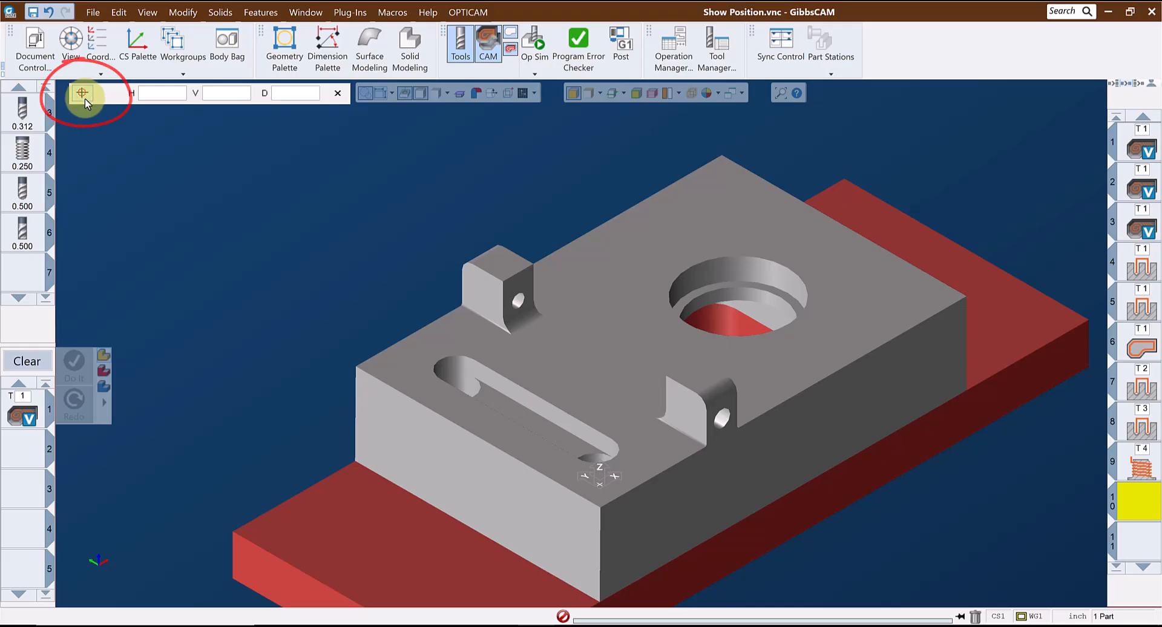
# - Run the toolpath simulation at a slower speed, pausing and resuming it to read the tool's H, V and D position, and close it
pyautogui.click(533, 40)
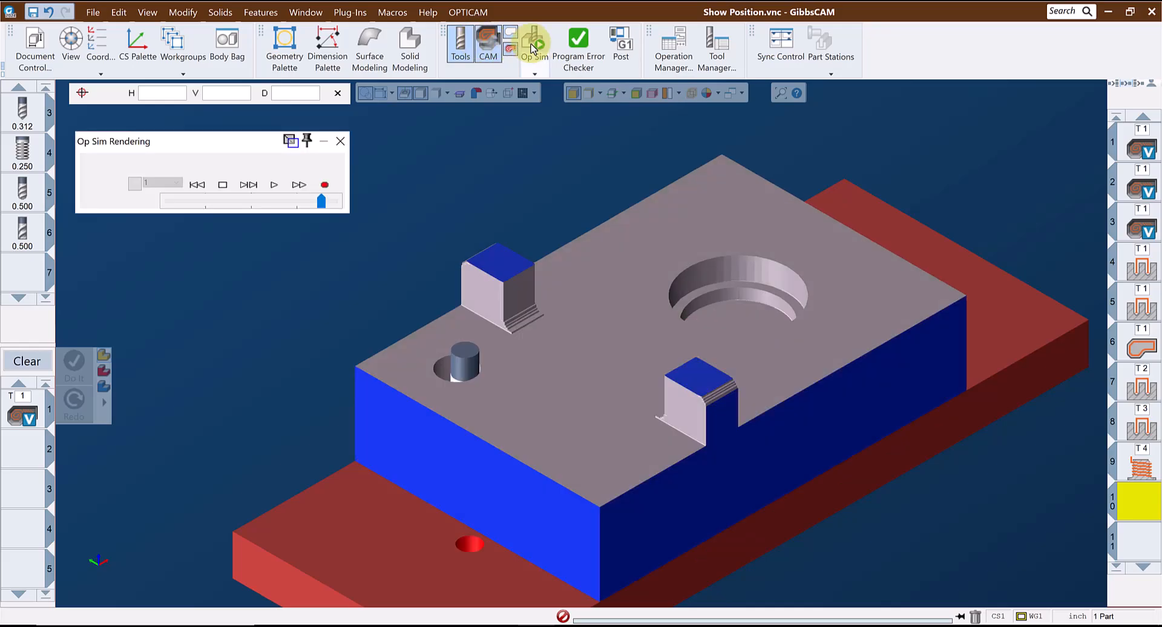
pyautogui.click(266, 201)
pyautogui.click(275, 185)
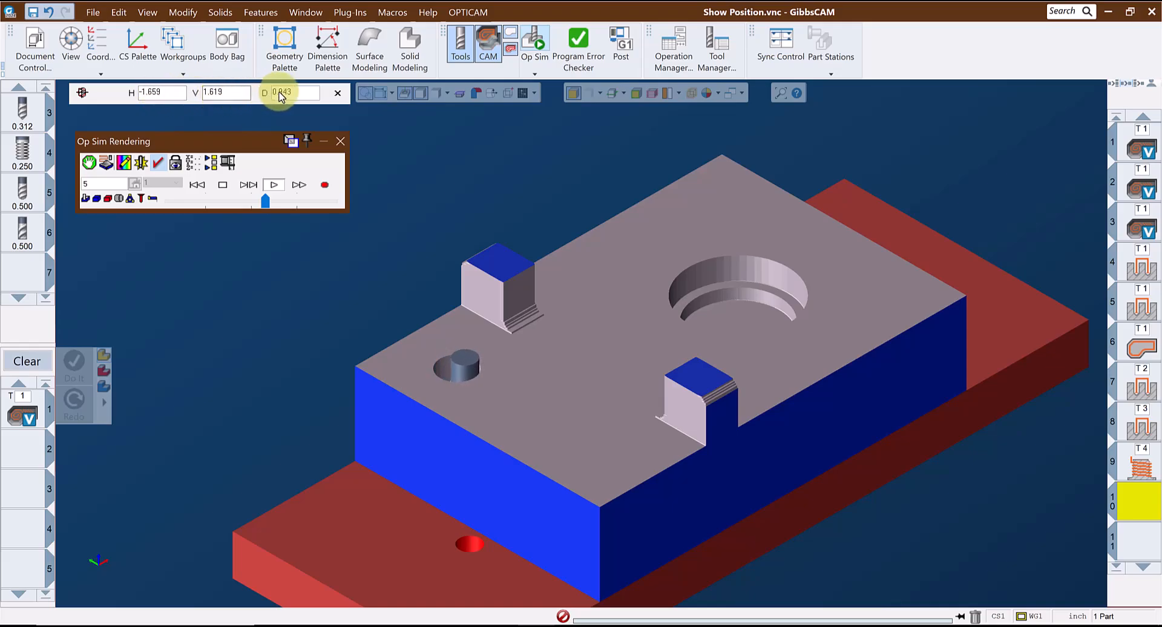
pyautogui.click(222, 185)
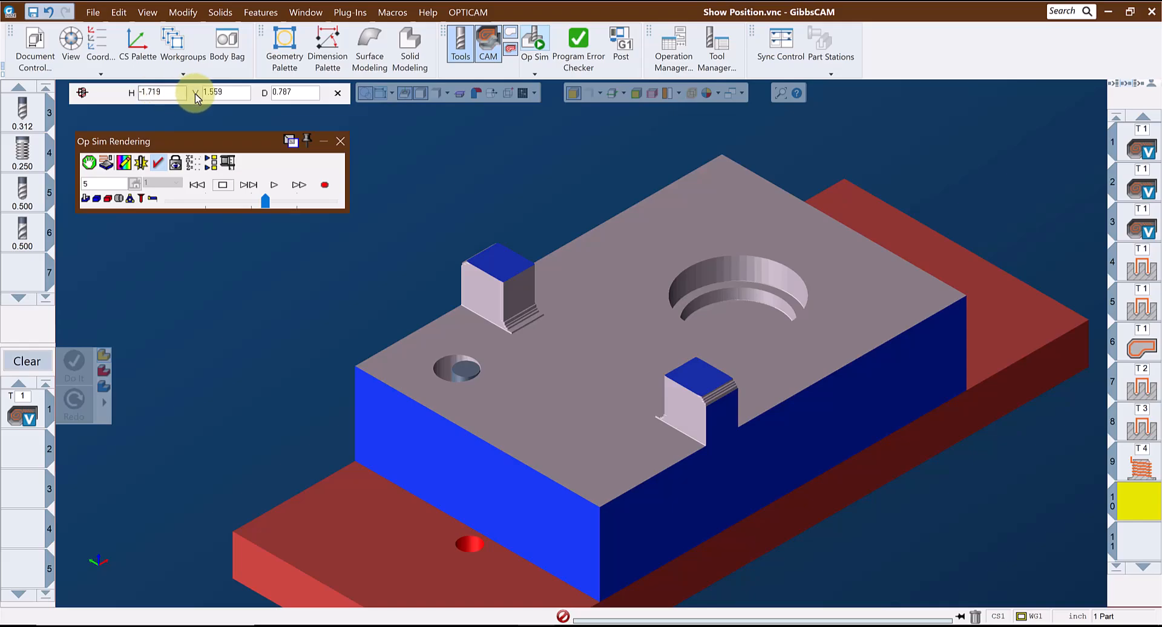
pyautogui.click(275, 185)
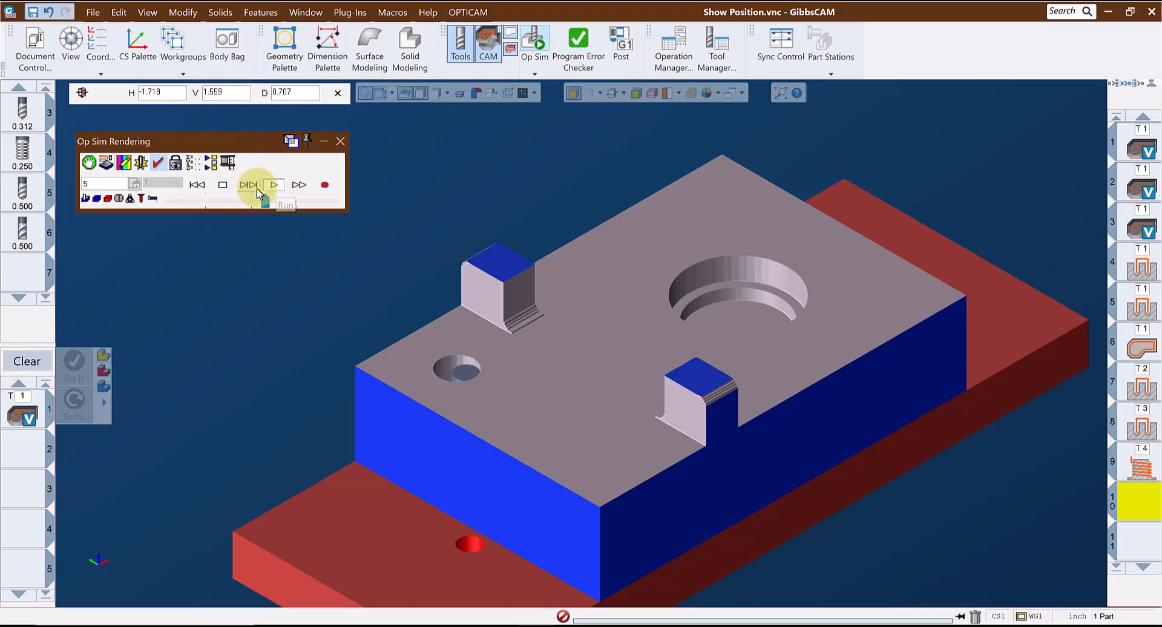
pyautogui.click(341, 141)
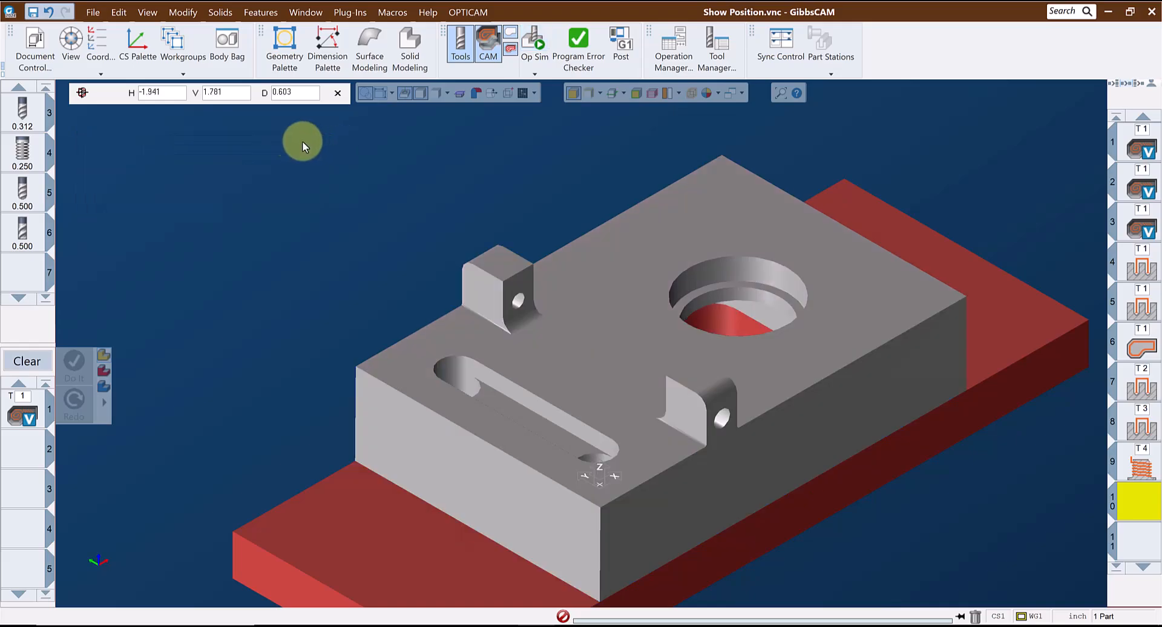
# - Read the D position of the rear lug's top face and the H position of the front lug's flat side face
pyautogui.click(84, 93)
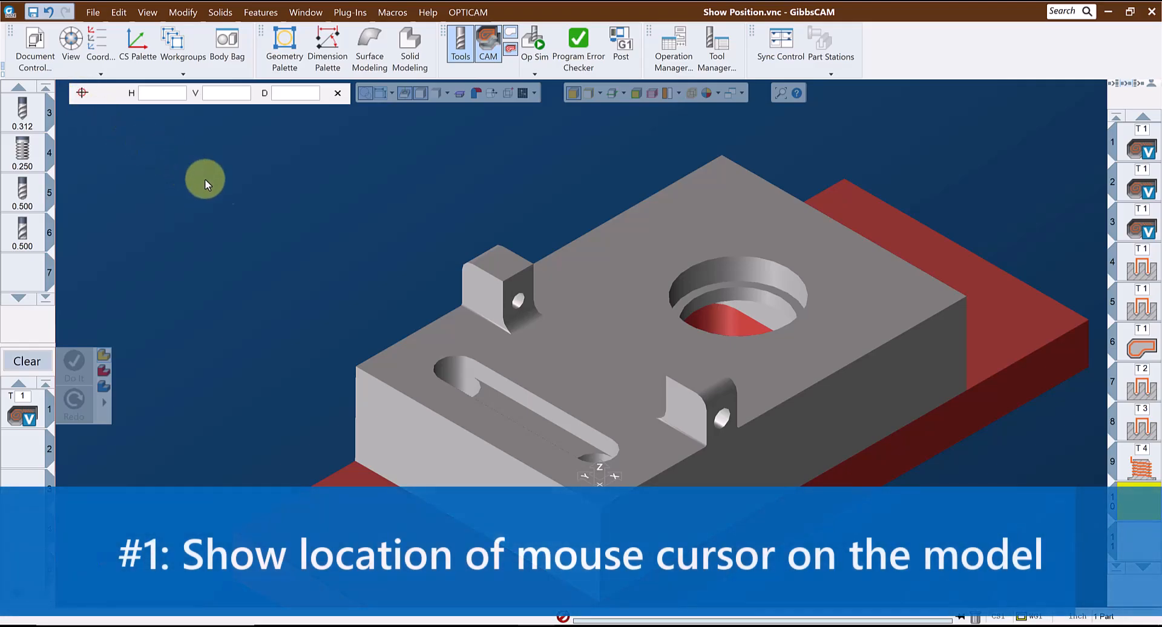
pyautogui.click(493, 266)
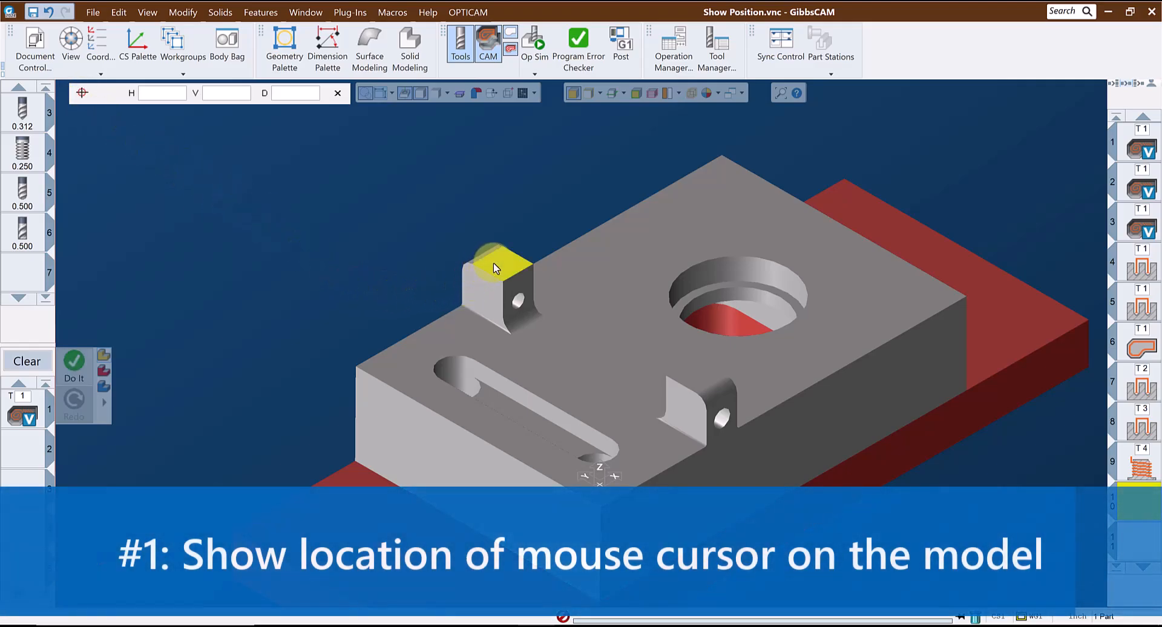
pyautogui.doubleClick(310, 95)
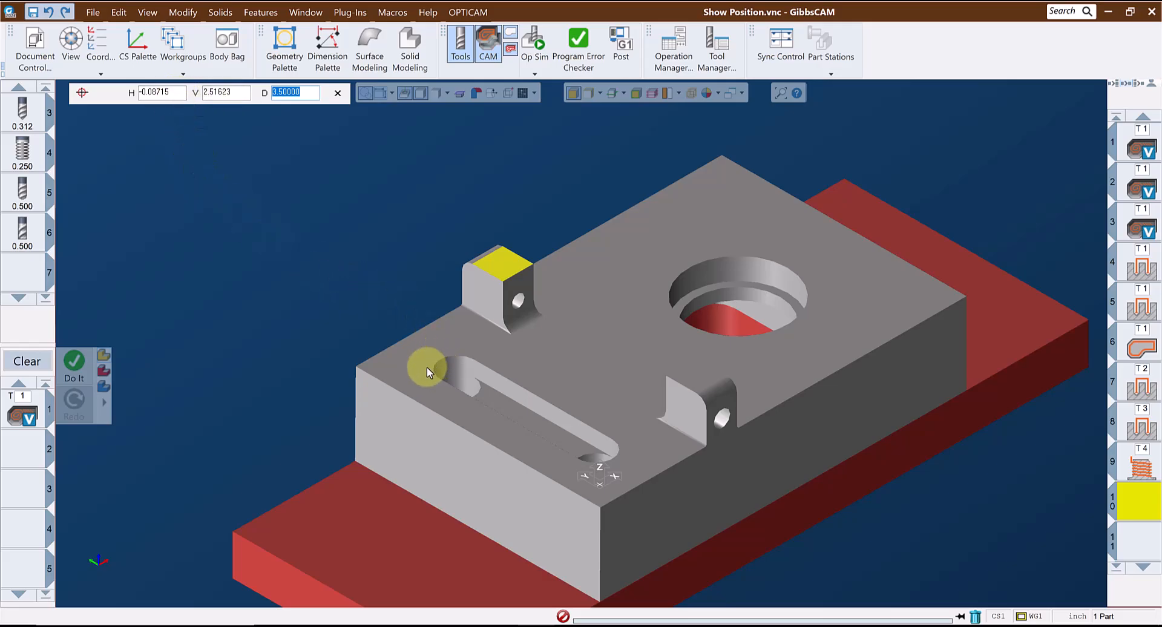
pyautogui.click(685, 410)
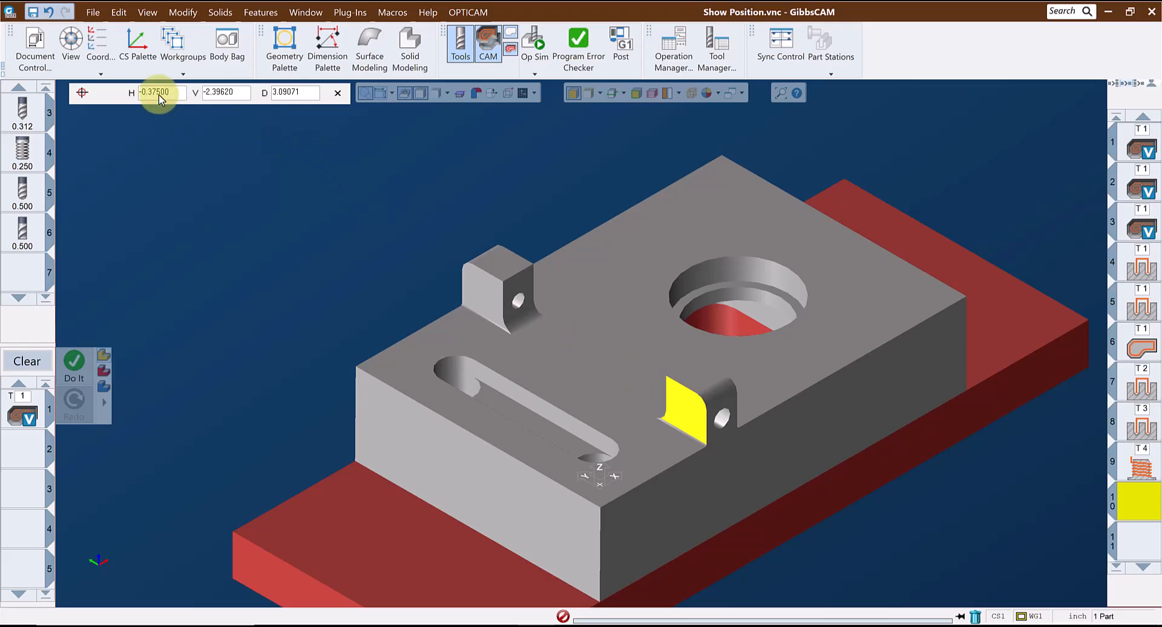
pyautogui.moveTo(172, 93); pyautogui.dragTo(94, 94)
# - Read the H positions of the front lug's opposite side face and the block's end face nearest the large bore
pyautogui.moveTo(795, 418); pyautogui.dragTo(219, 573, button='middle')
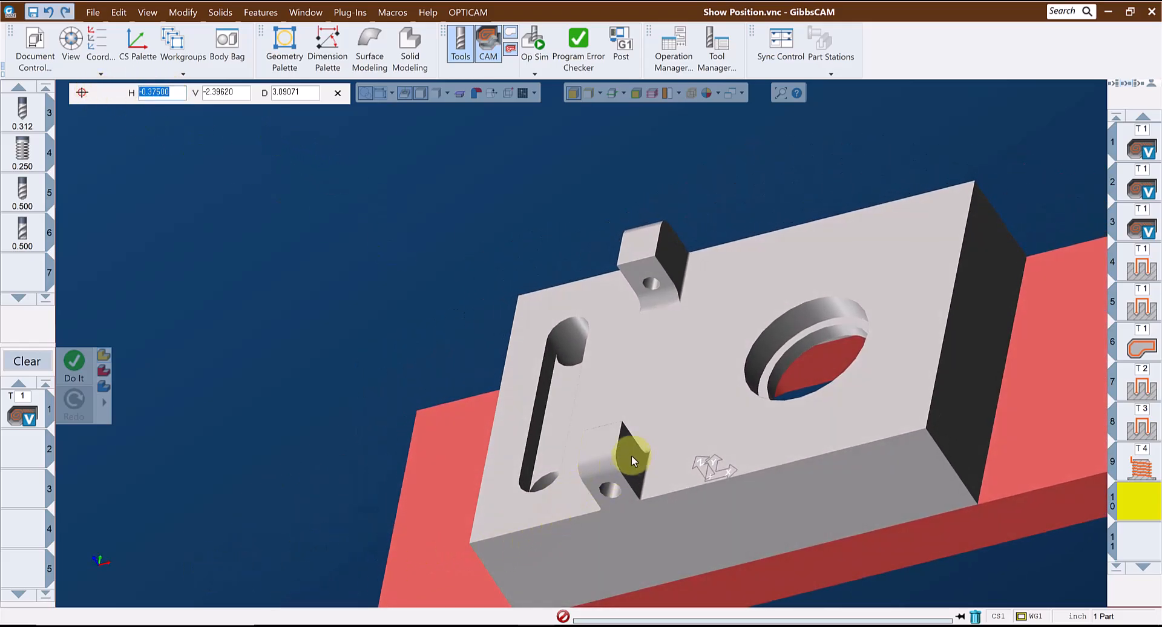
pyautogui.moveTo(161, 92); pyautogui.dragTo(109, 97)
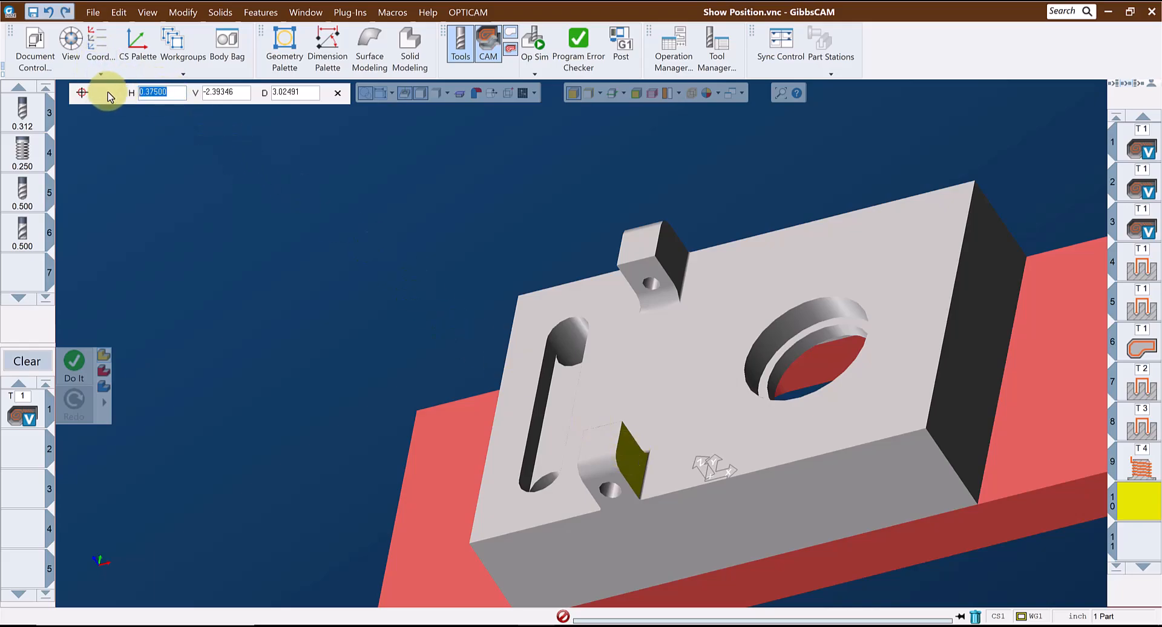
pyautogui.click(992, 250)
pyautogui.moveTo(161, 92); pyautogui.dragTo(125, 92)
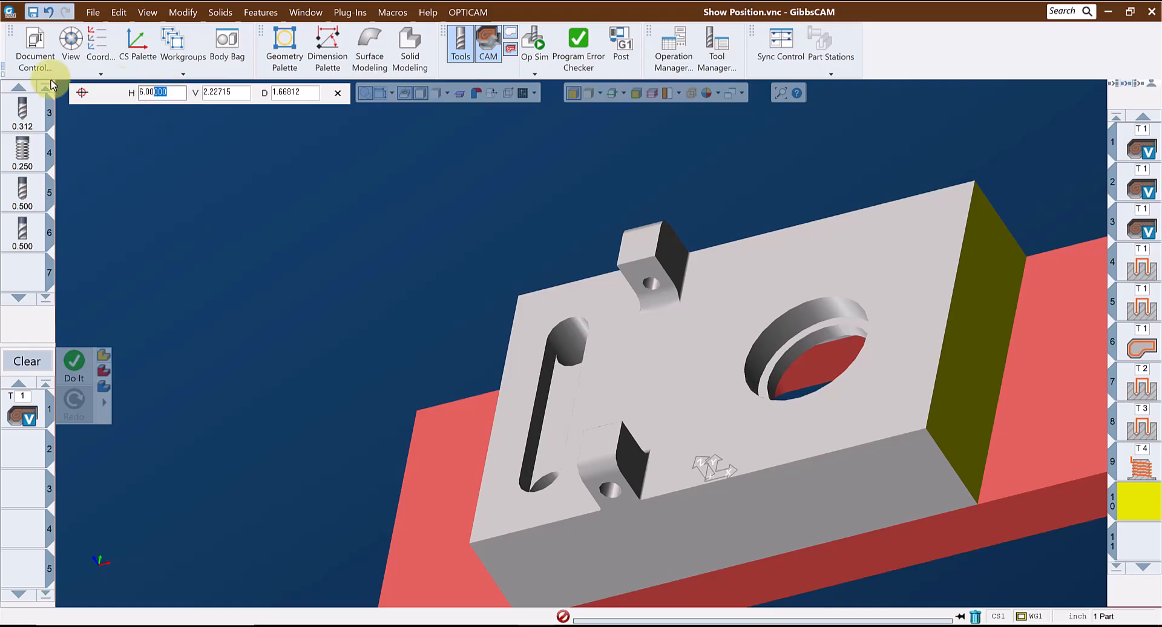
# - Read the V position of the block's long side face beside the front lug
pyautogui.moveTo(778, 526); pyautogui.dragTo(1033, 275, button='middle')
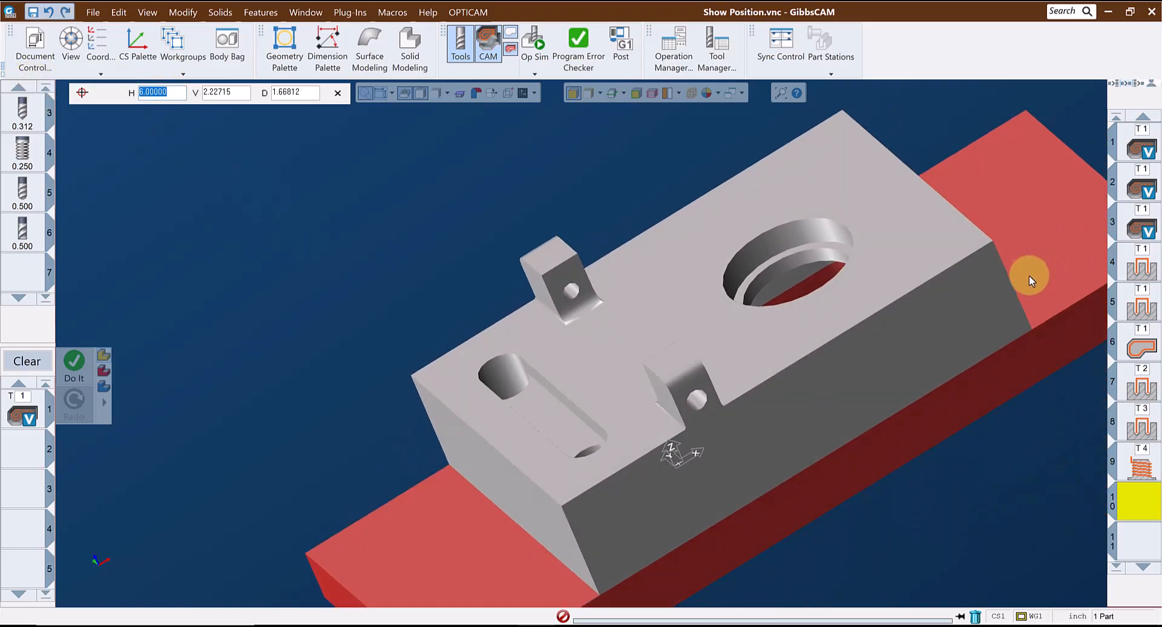
pyautogui.click(978, 285)
pyautogui.moveTo(238, 93); pyautogui.dragTo(156, 92)
pyautogui.moveTo(415, 376); pyautogui.dragTo(586, 379, button='middle')
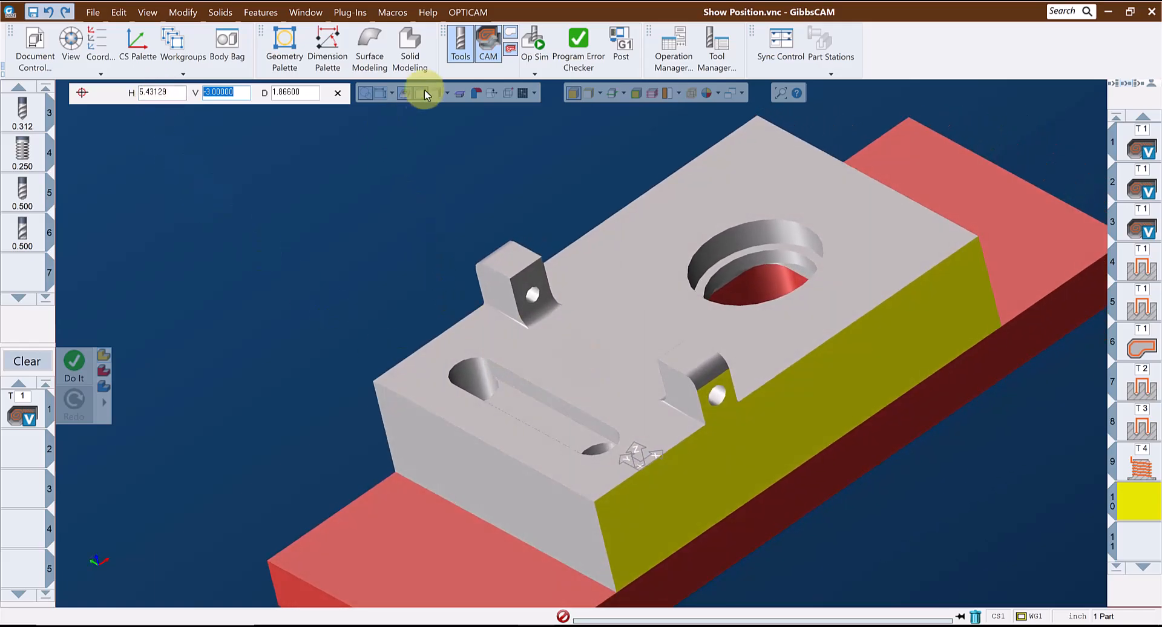
# - Run the toolpath simulation again and check the tool's H position on the Show Position bar
pyautogui.click(532, 42)
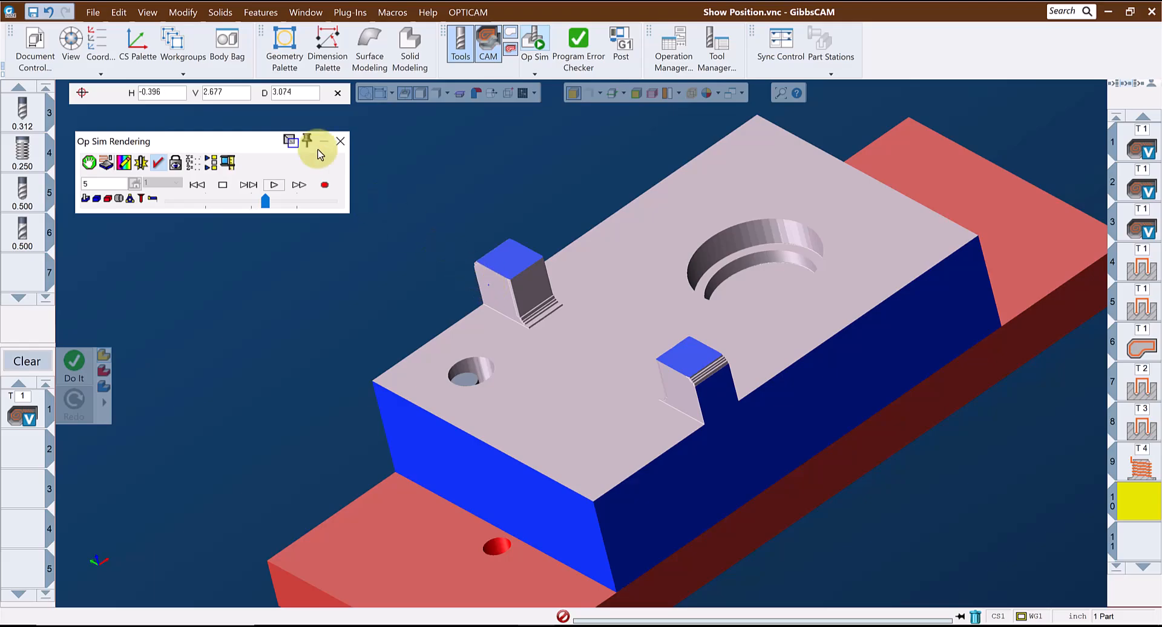
pyautogui.moveTo(168, 93); pyautogui.dragTo(116, 92)
pyautogui.click(604, 443)
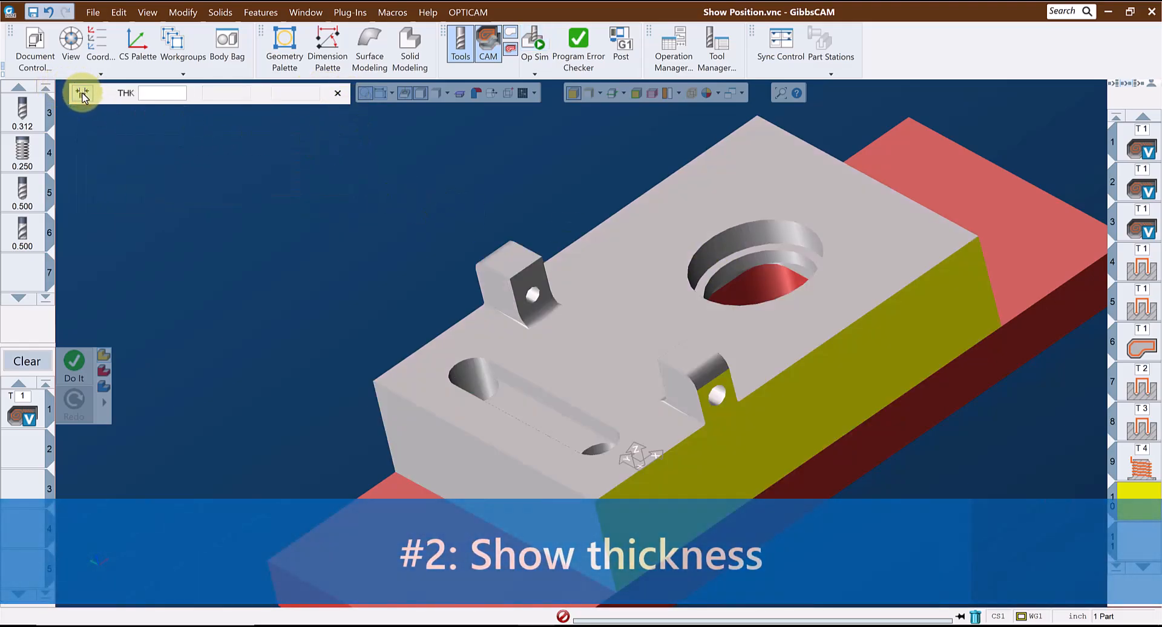
# - Clear the face selection and measure the block's thickness from its long side face in thickness mode
pyautogui.click(212, 197)
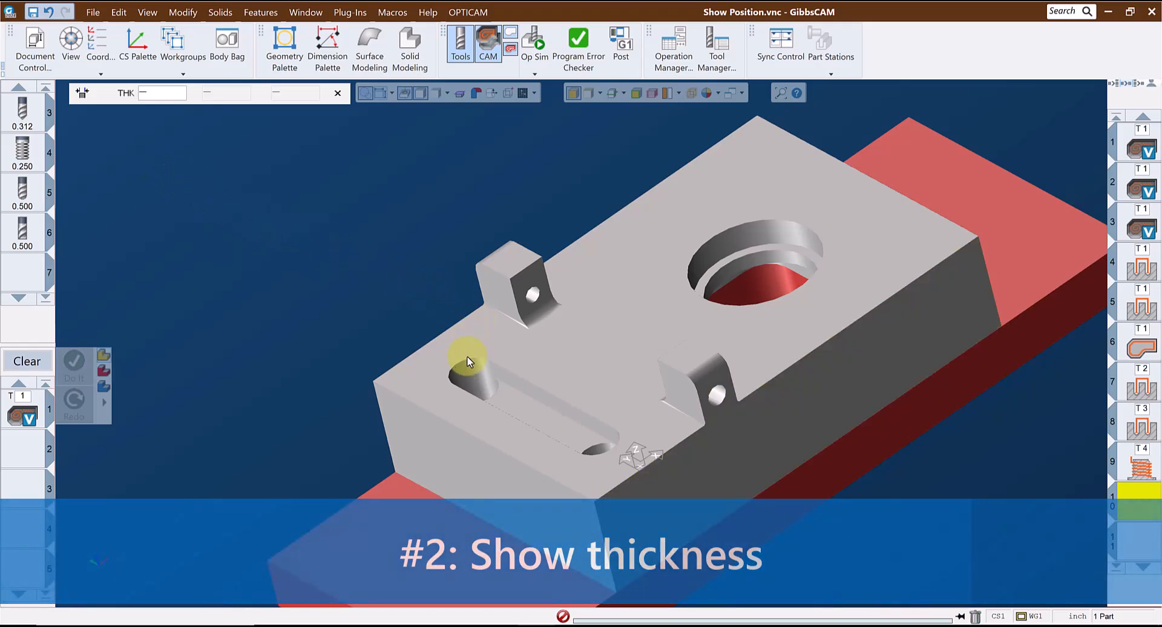
pyautogui.click(955, 287)
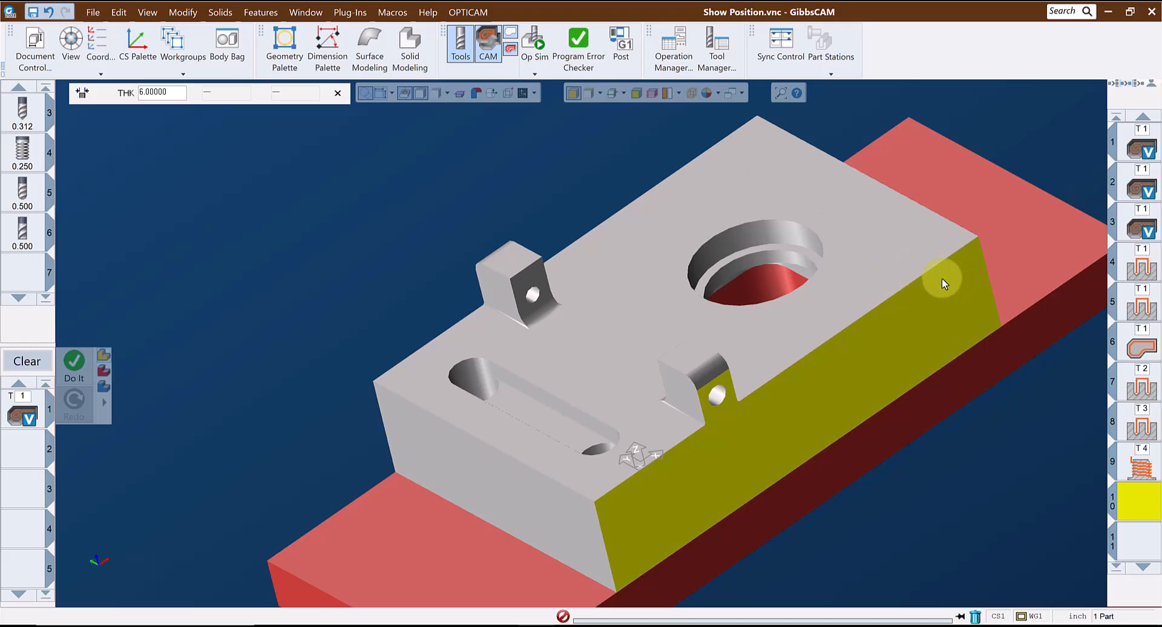
pyautogui.moveTo(731, 151); pyautogui.dragTo(731, 274, button='middle')
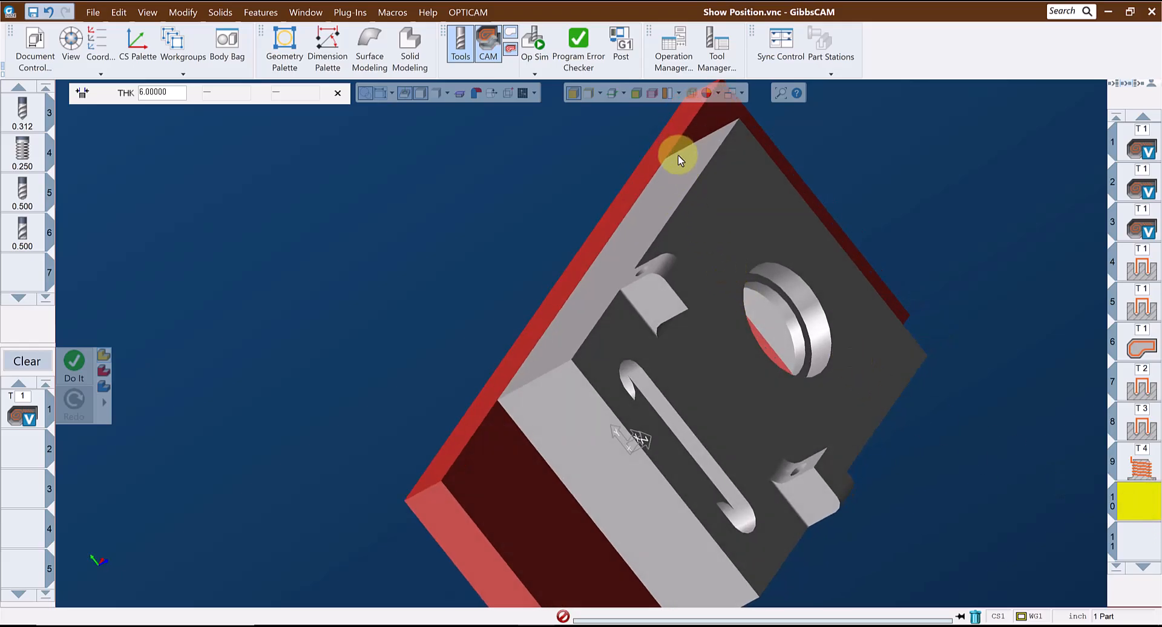
pyautogui.doubleClick(175, 96)
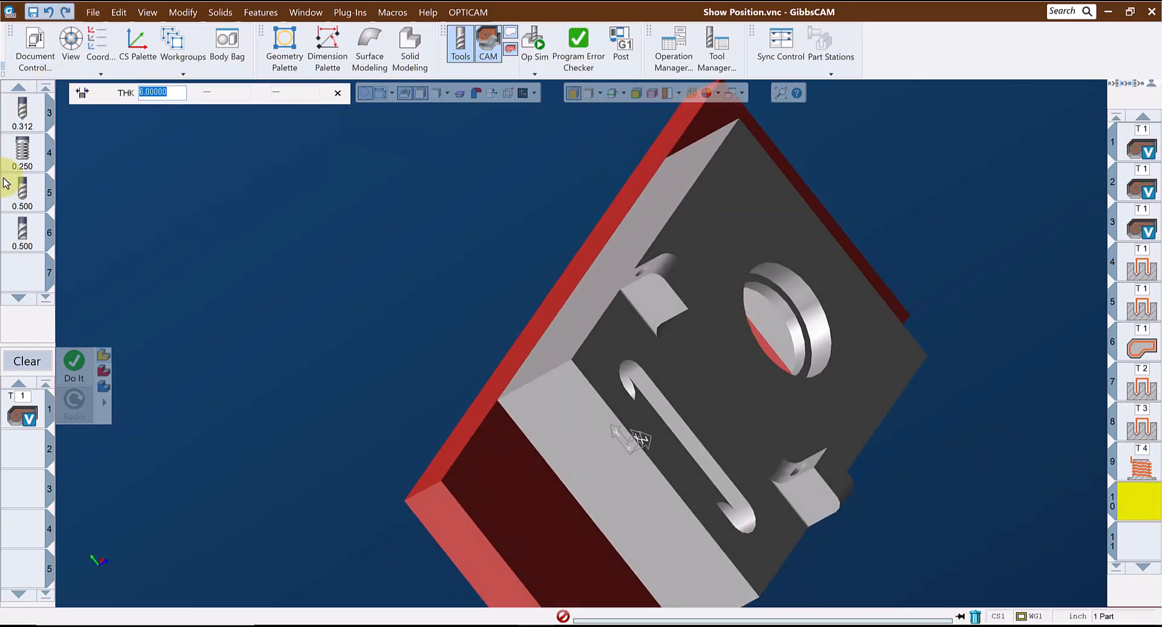
pyautogui.hotkey('ctrl', 'i')
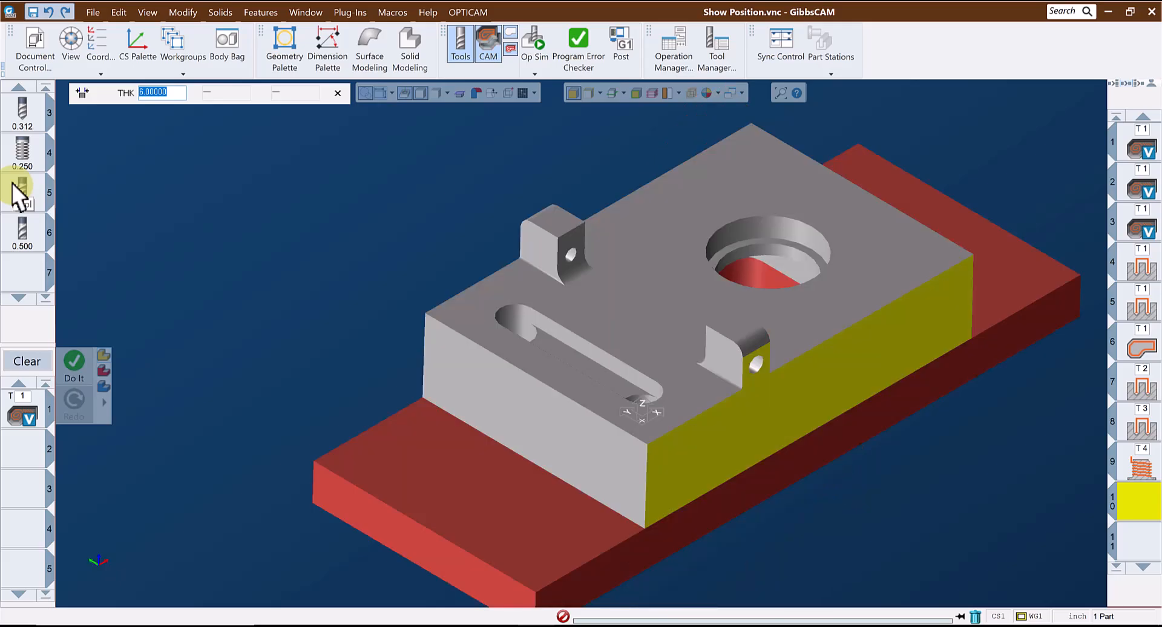
# - Measure the thickness at the rear lug's flat side face and at the large bore's upper wall, and clear the selection
pyautogui.click(15, 187)
pyautogui.moveTo(454, 247); pyautogui.dragTo(404, 259, button='middle')
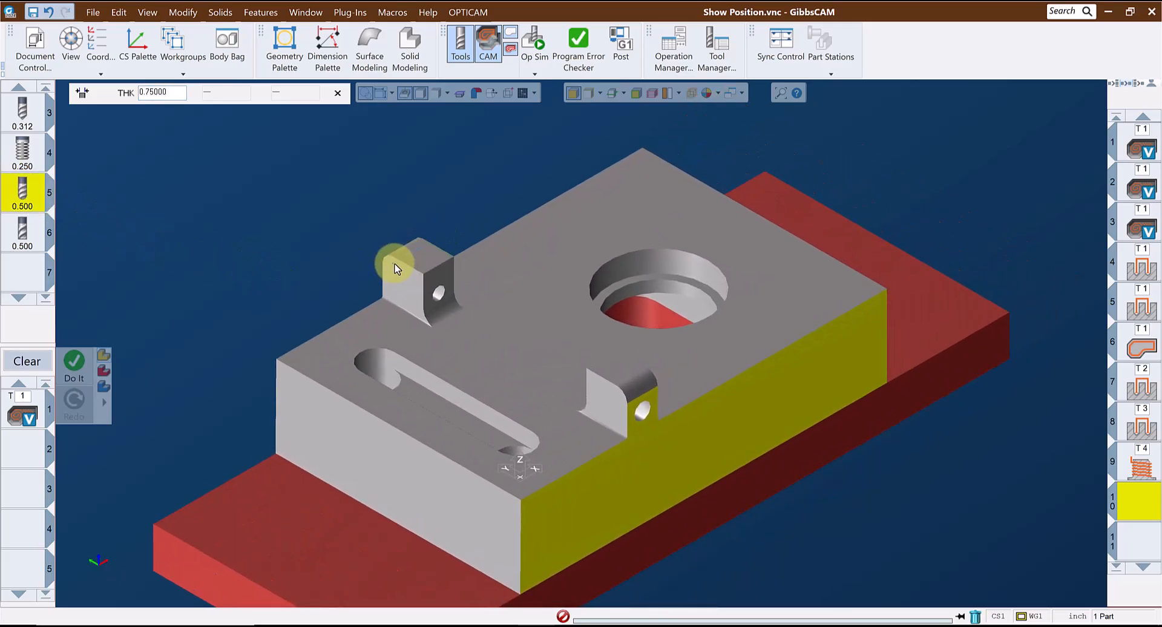
pyautogui.click(394, 267)
pyautogui.doubleClick(173, 96)
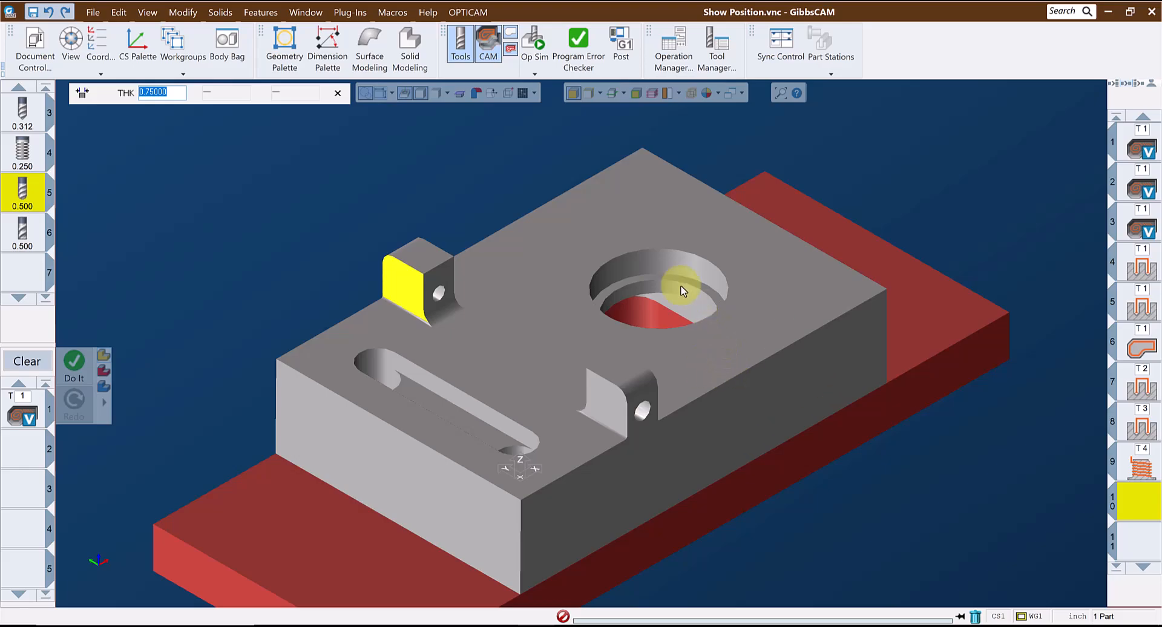
pyautogui.click(672, 266)
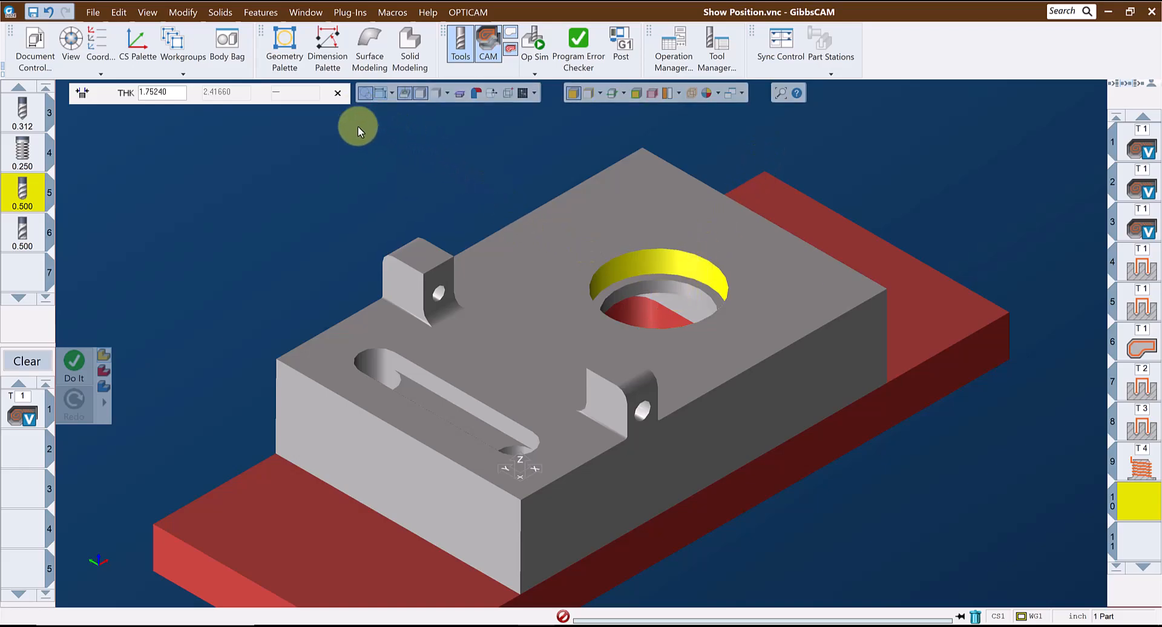
pyautogui.click(387, 181)
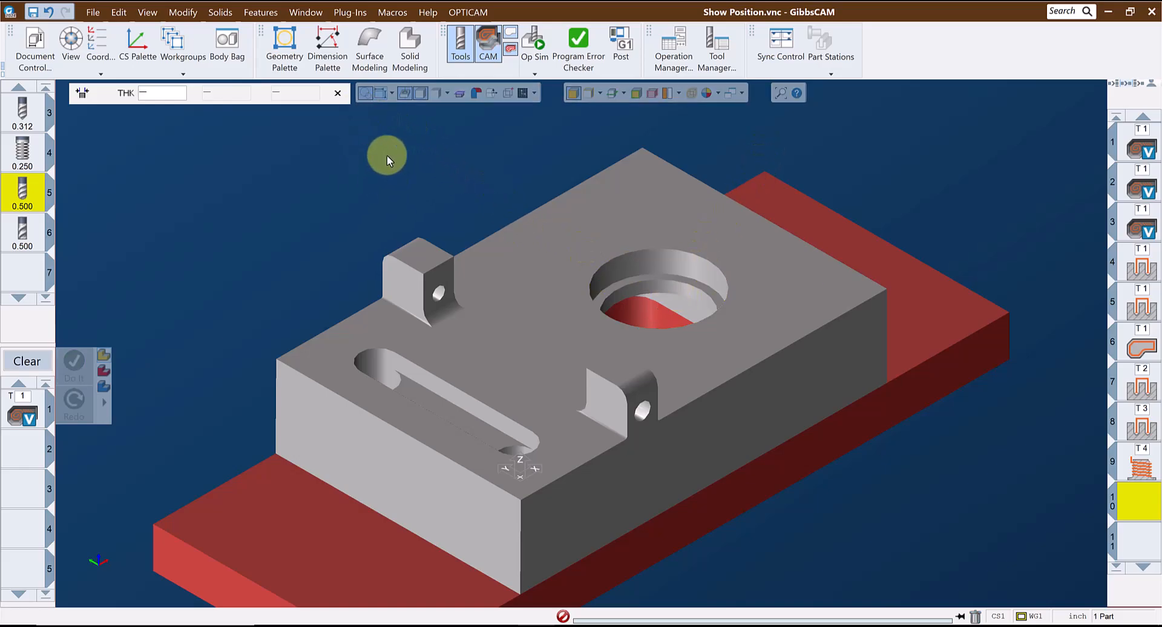
# - Run the toolpath simulation and measure the rear lug's thickness on the rendered stock at its flat side face
pyautogui.click(535, 41)
pyautogui.click(389, 274)
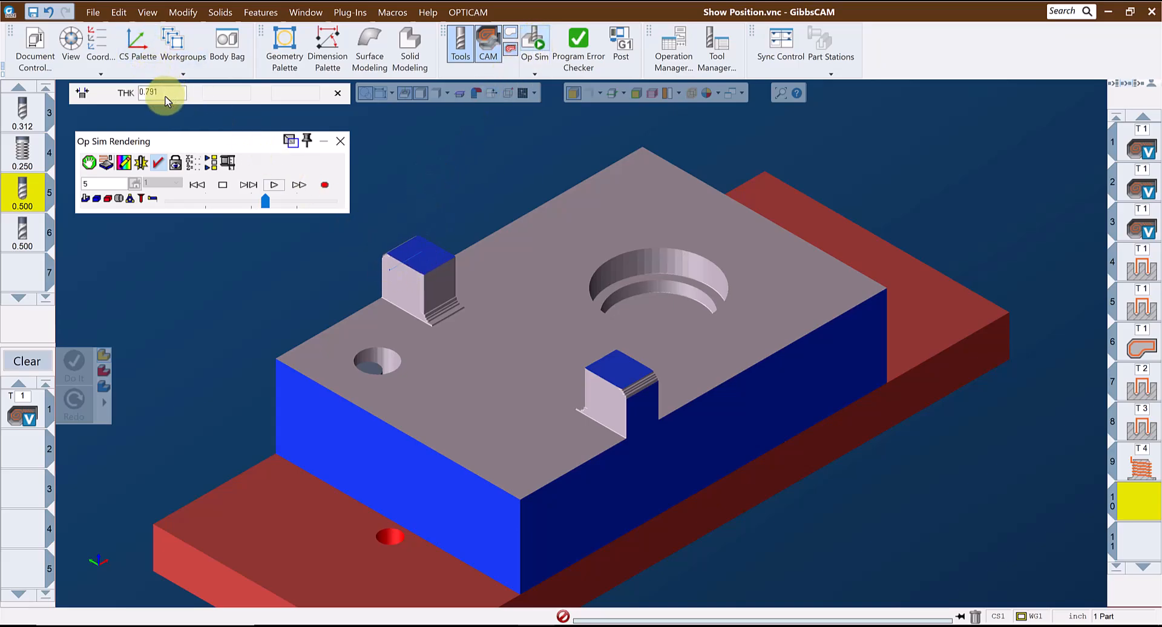
pyautogui.moveTo(166, 96); pyautogui.dragTo(132, 95)
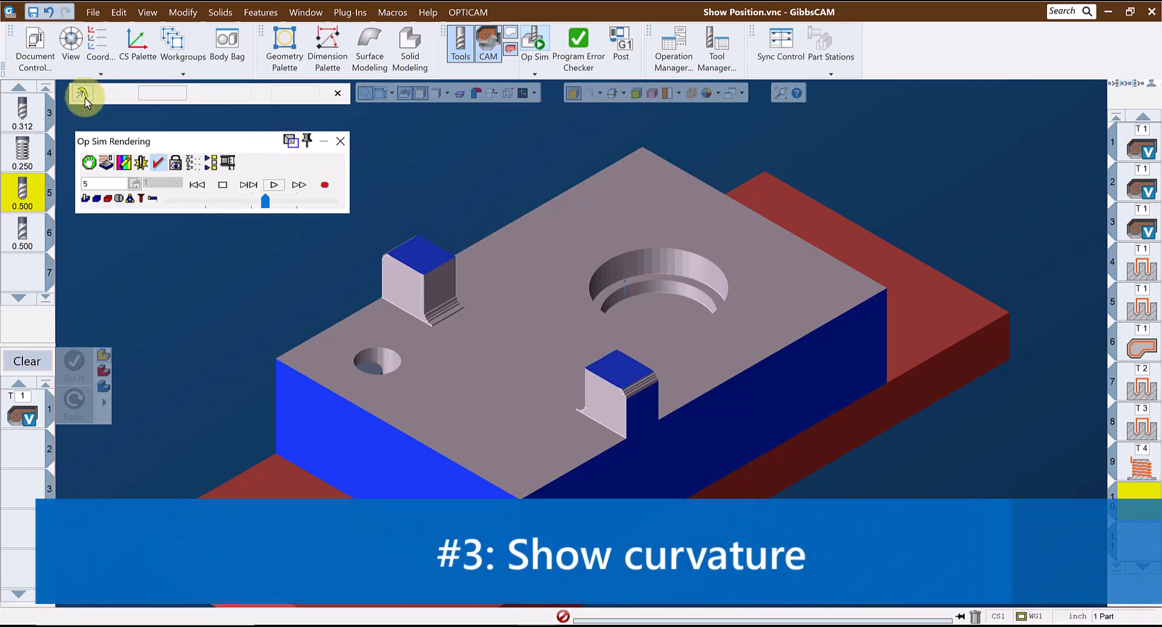
# - Switch Show Position to curvature mode and, with the simulation closed, measure the radius of the fillet at the front lug's base
pyautogui.click(84, 94)
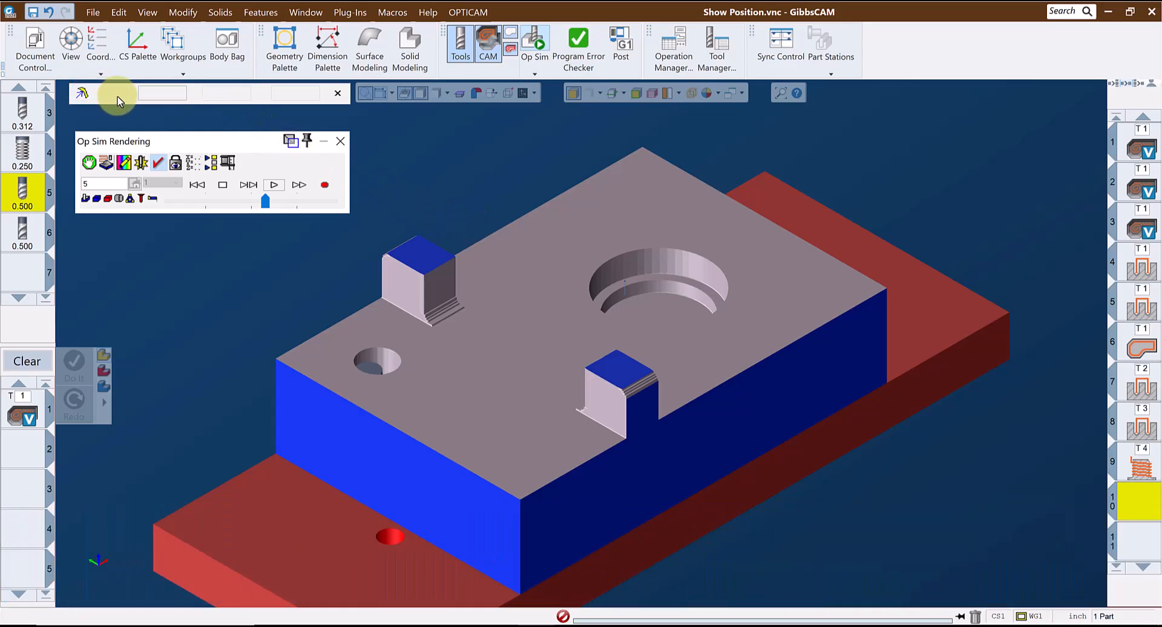
pyautogui.click(340, 141)
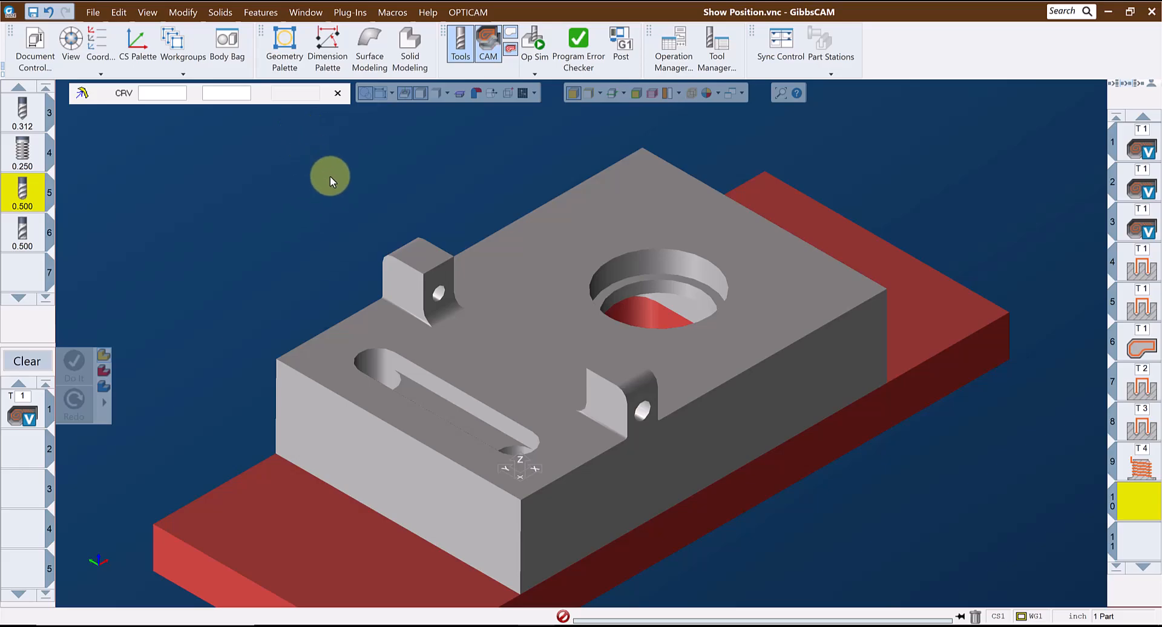
pyautogui.moveTo(531, 328); pyautogui.dragTo(655, 478)
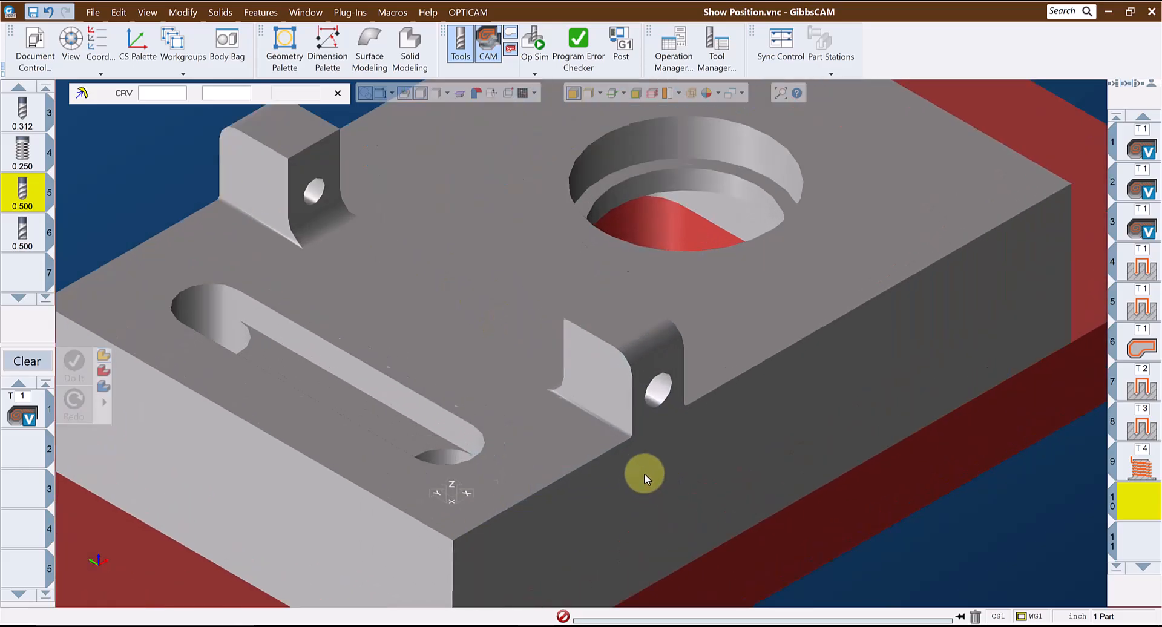
pyautogui.click(580, 398)
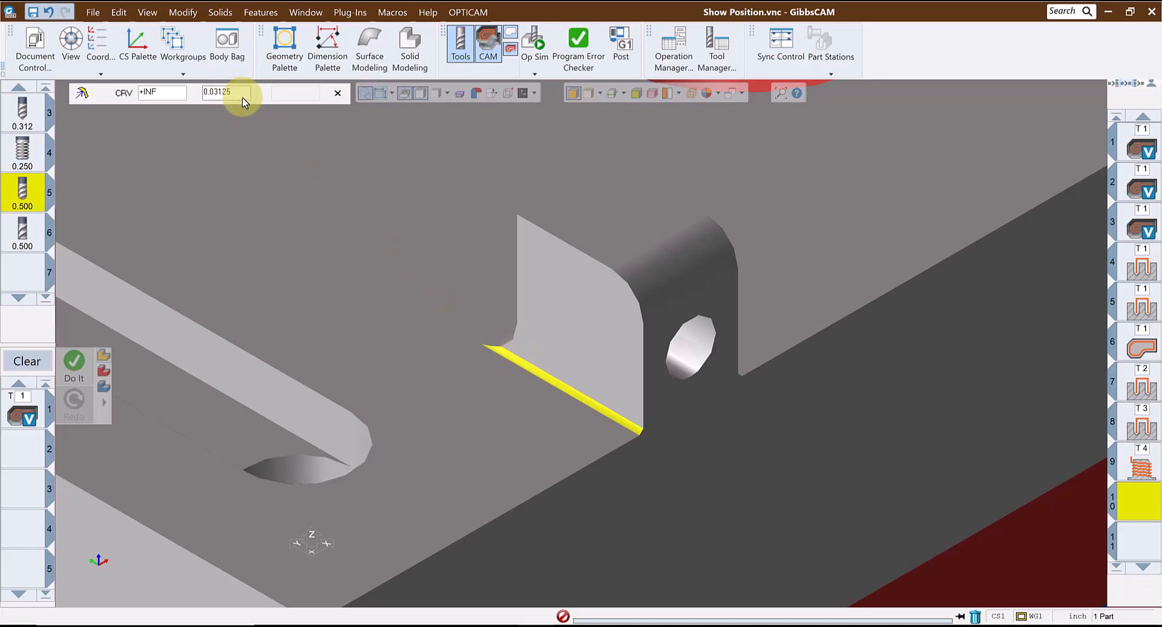
# - Measure the curvature of the front lug's rounded top edge and of the hole through that lug
pyautogui.click(688, 270)
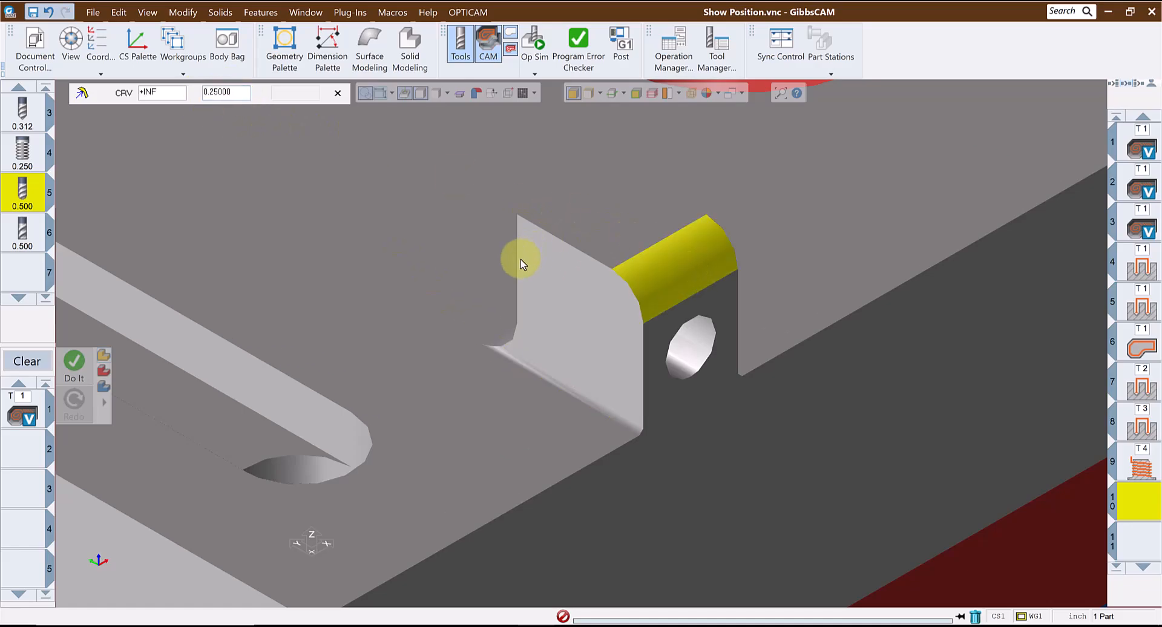
pyautogui.doubleClick(245, 93)
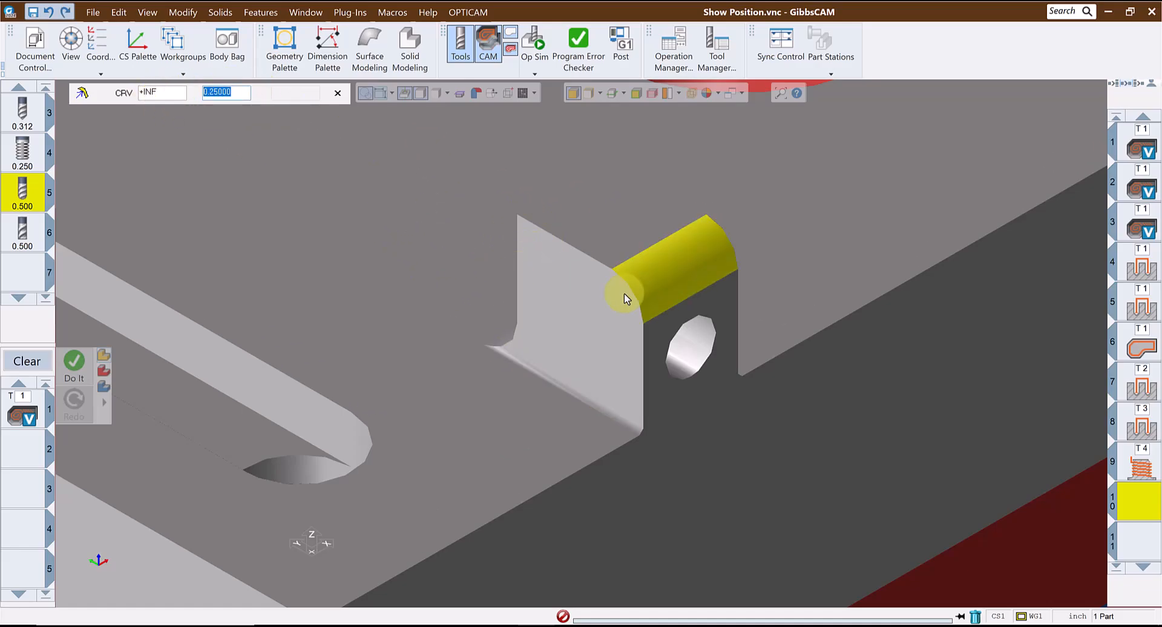
pyautogui.click(688, 351)
pyautogui.doubleClick(236, 94)
pyautogui.scroll(-3, 444, 356)
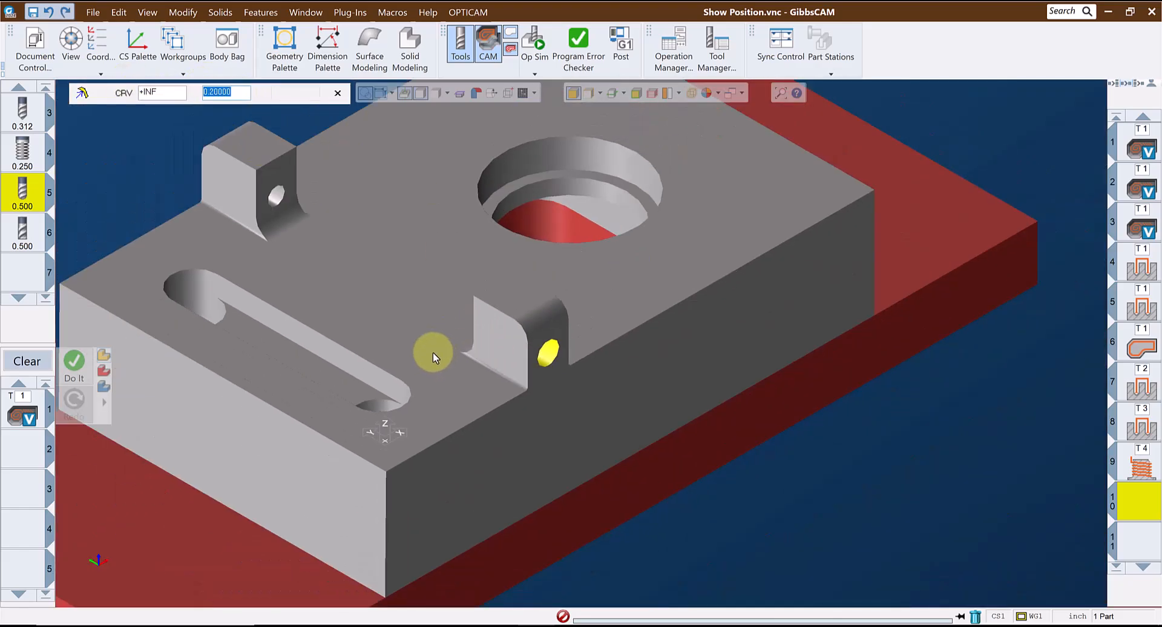
pyautogui.scroll(-3, 433, 353)
pyautogui.moveTo(417, 351); pyautogui.dragTo(574, 383, button='middle')
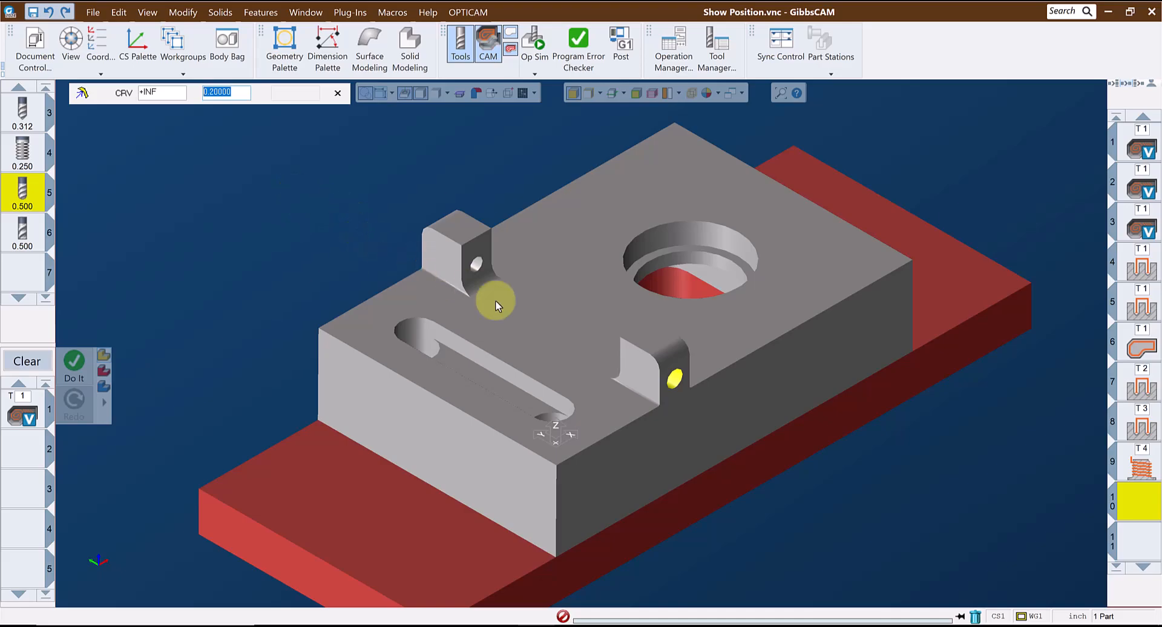
# - Select the fillet face at the front lug's base and copy its radius value to the clipboard
pyautogui.scroll(5, 639, 424)
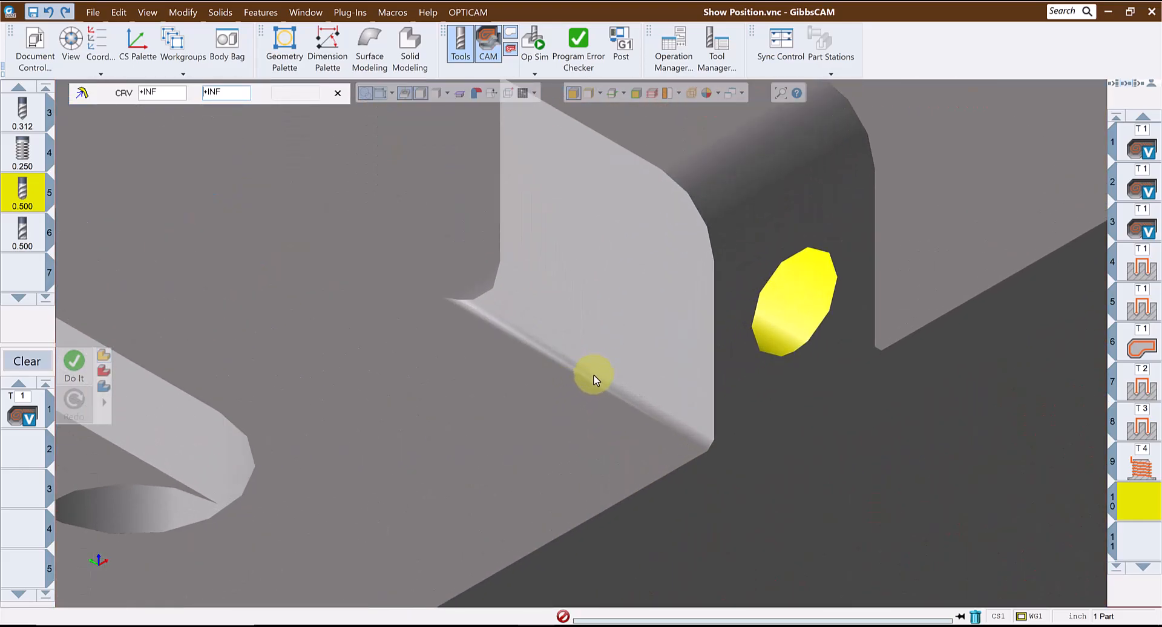
pyautogui.click(593, 379)
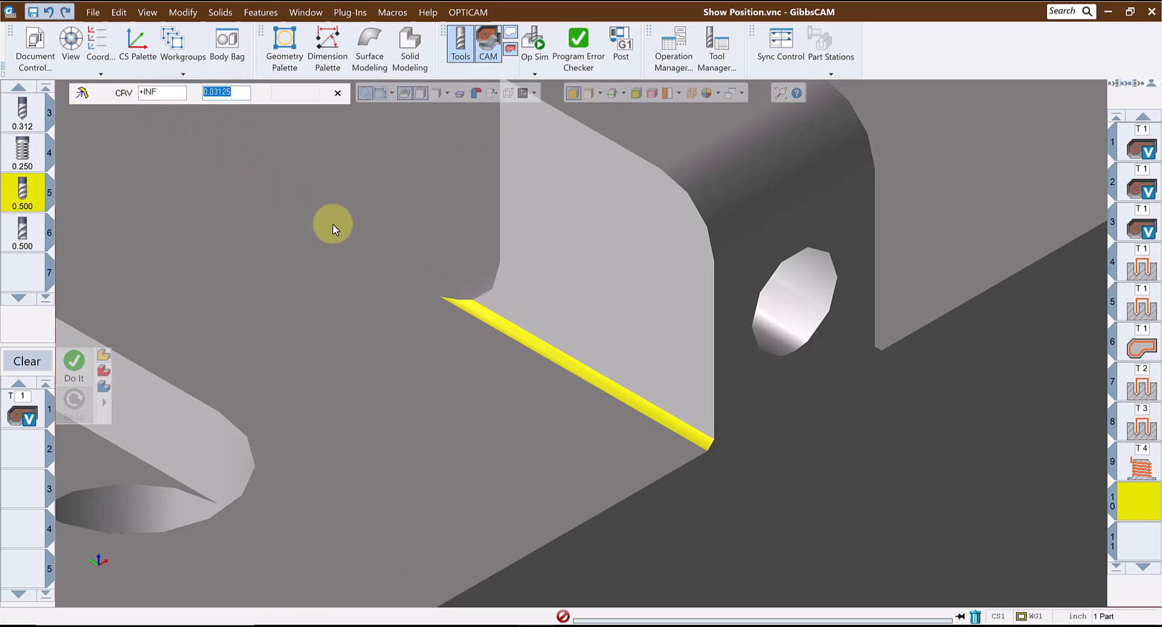
pyautogui.click(182, 12)
pyautogui.moveTo(147, 12)
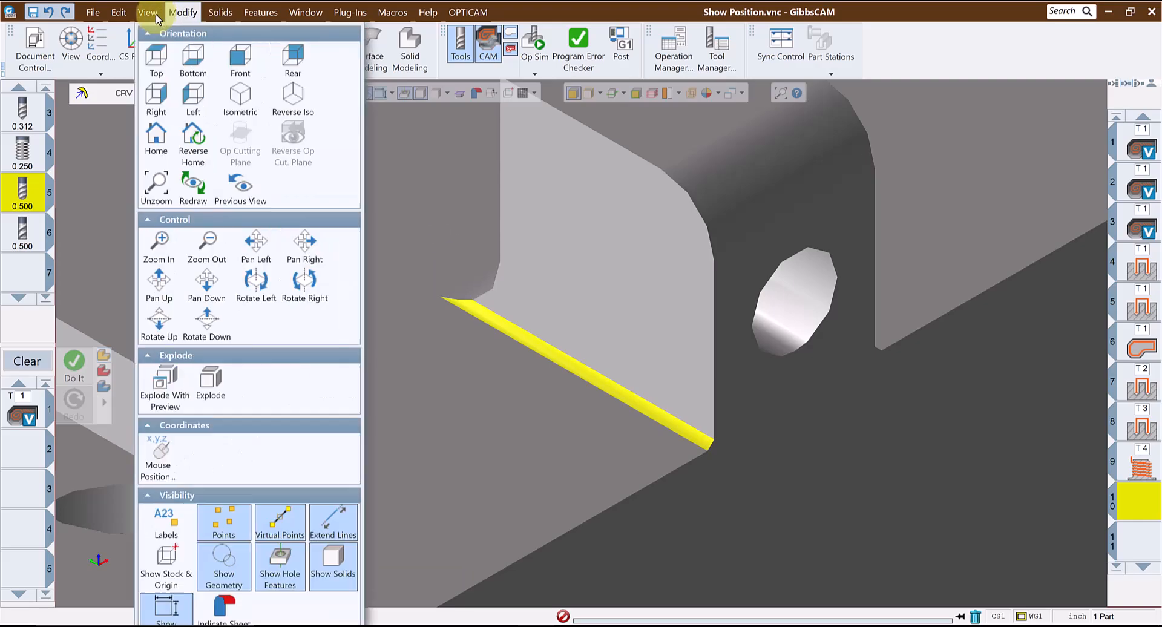
pyautogui.hotkey('ctrl', 'c')
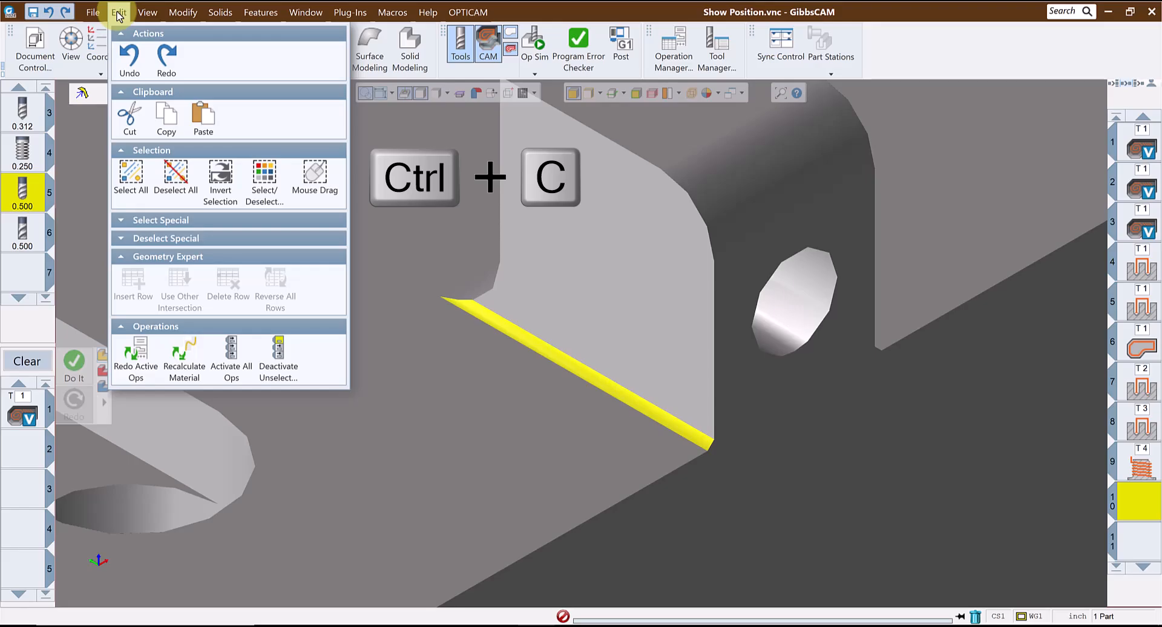
pyautogui.click(165, 118)
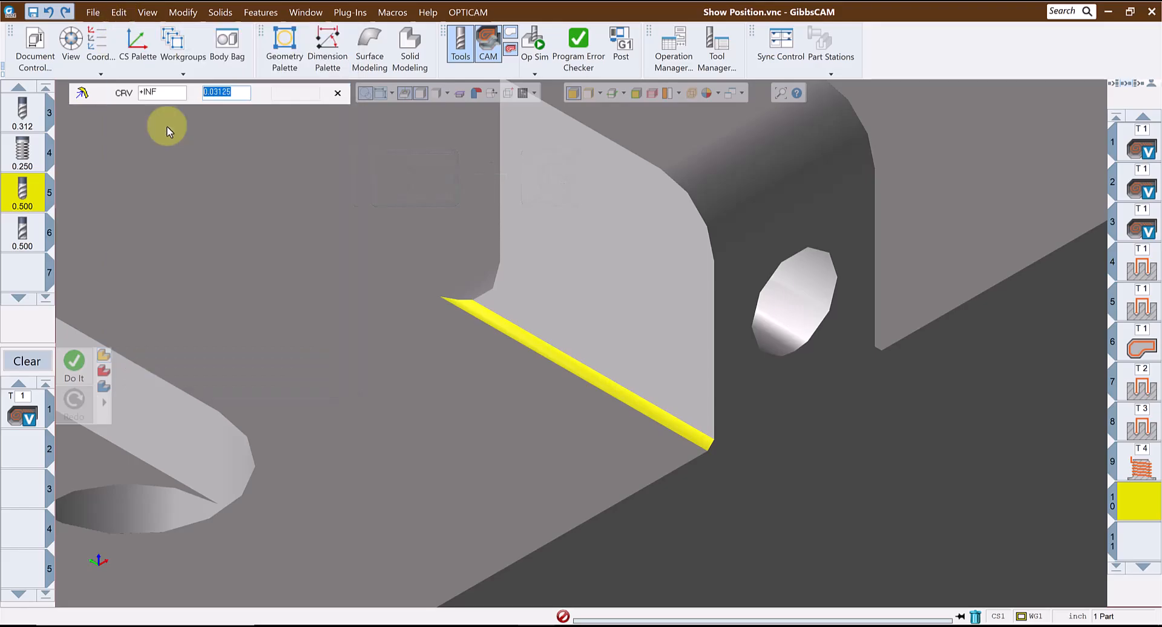
# - Set the corner radius of milling tool 6 to the copied 0.03125 value and close the tool's settings
pyautogui.doubleClick(23, 242)
pyautogui.doubleClick(384, 396)
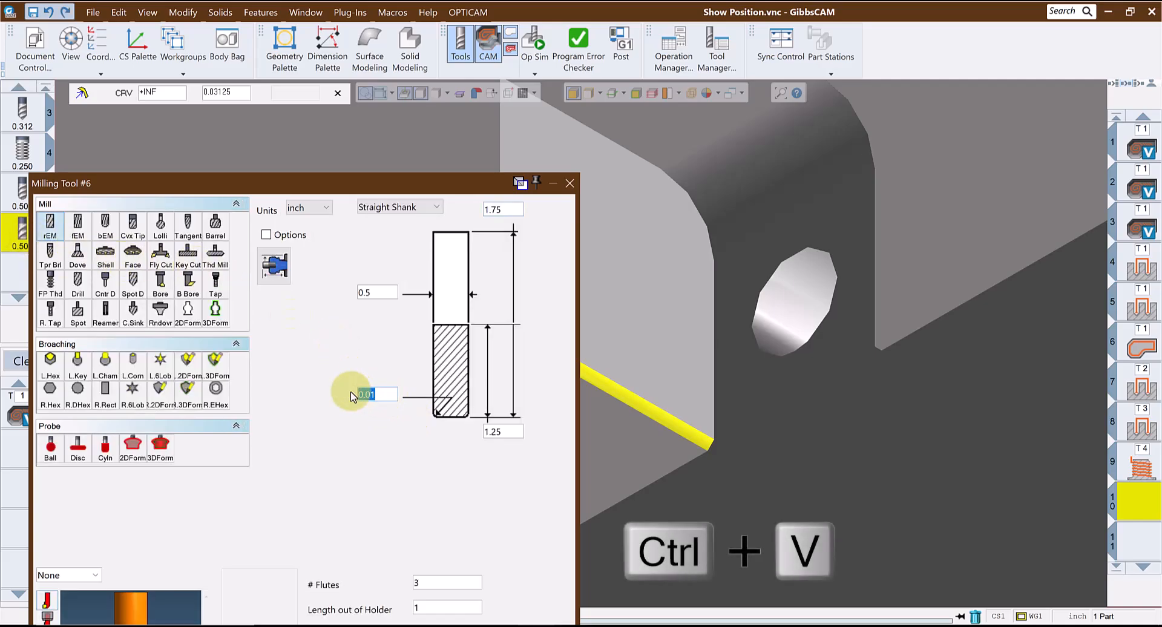
pyautogui.click(123, 17)
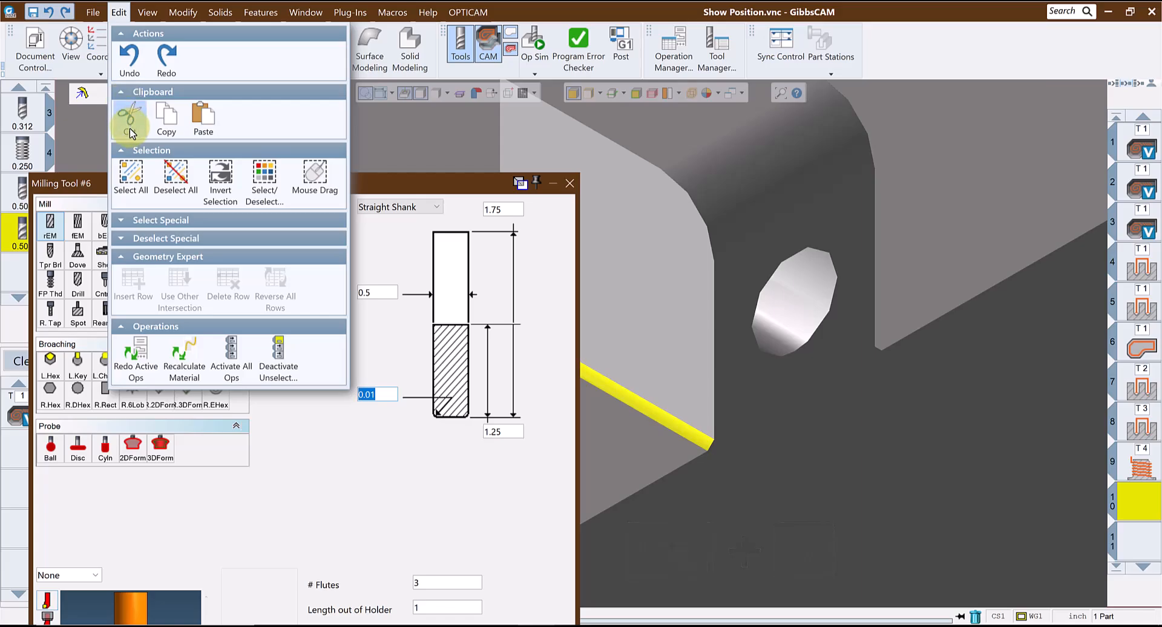
pyautogui.click(205, 129)
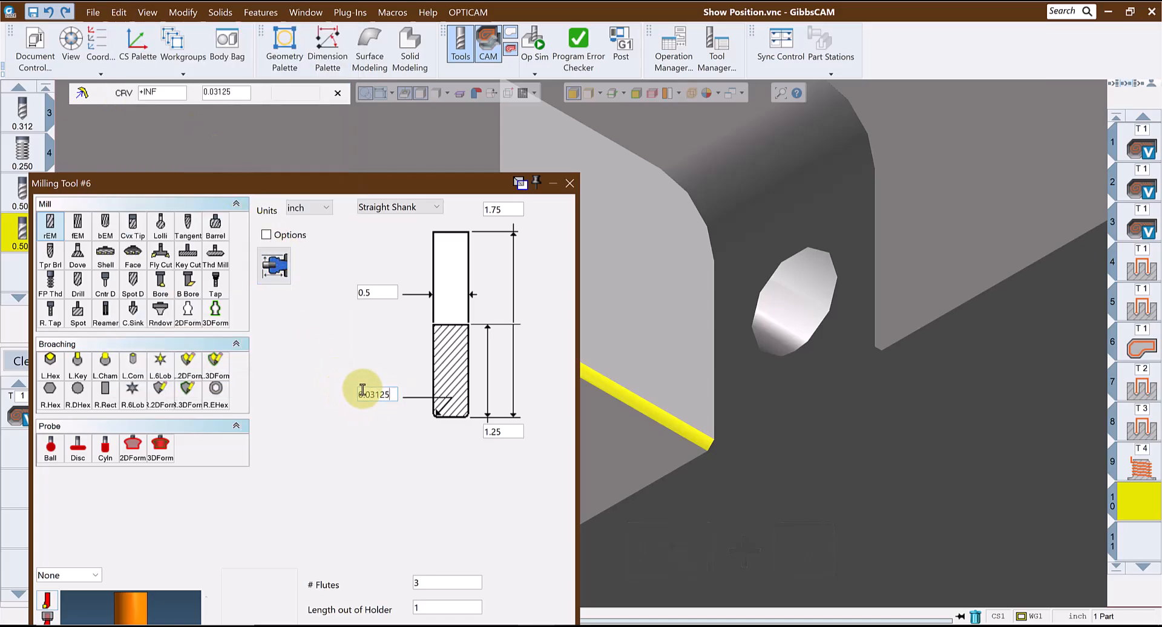
pyautogui.click(570, 183)
# - Run the toolpath simulation through to the end of the program, adjusting the playback speed
pyautogui.scroll(-8, 509, 309)
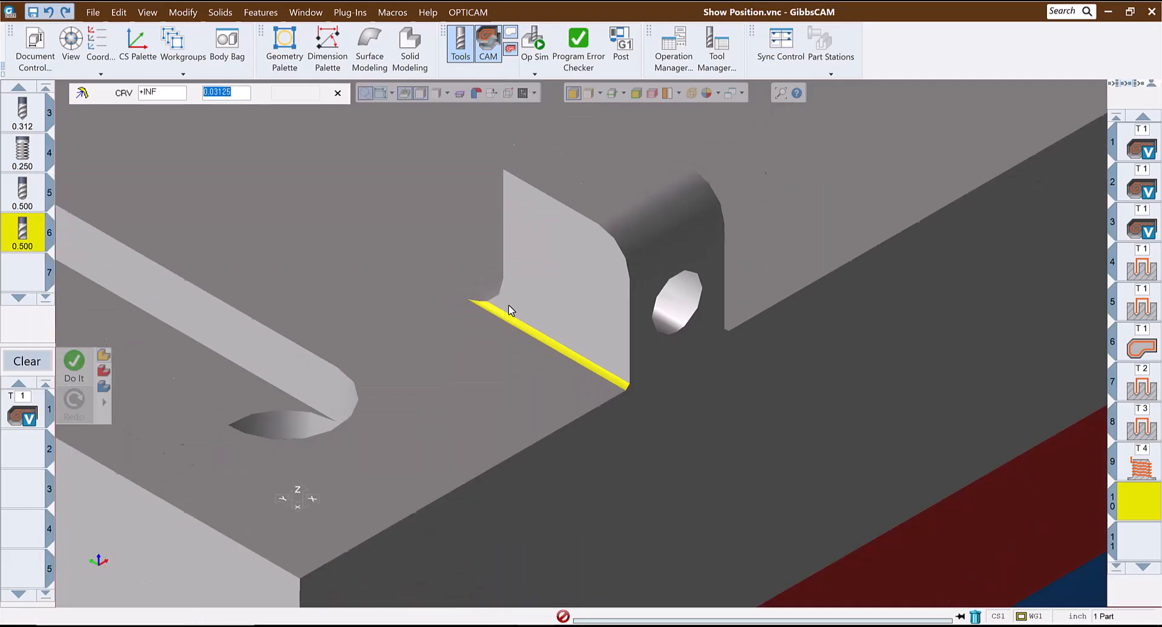
pyautogui.scroll(-3, 564, 329)
pyautogui.scroll(-3, 575, 352)
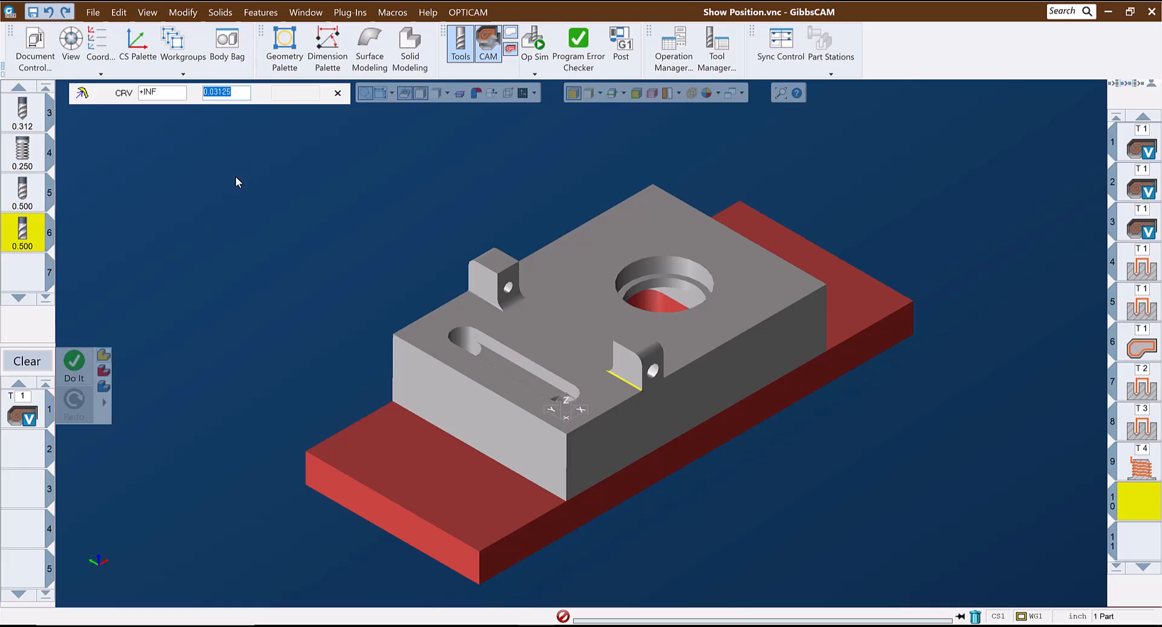
pyautogui.click(534, 41)
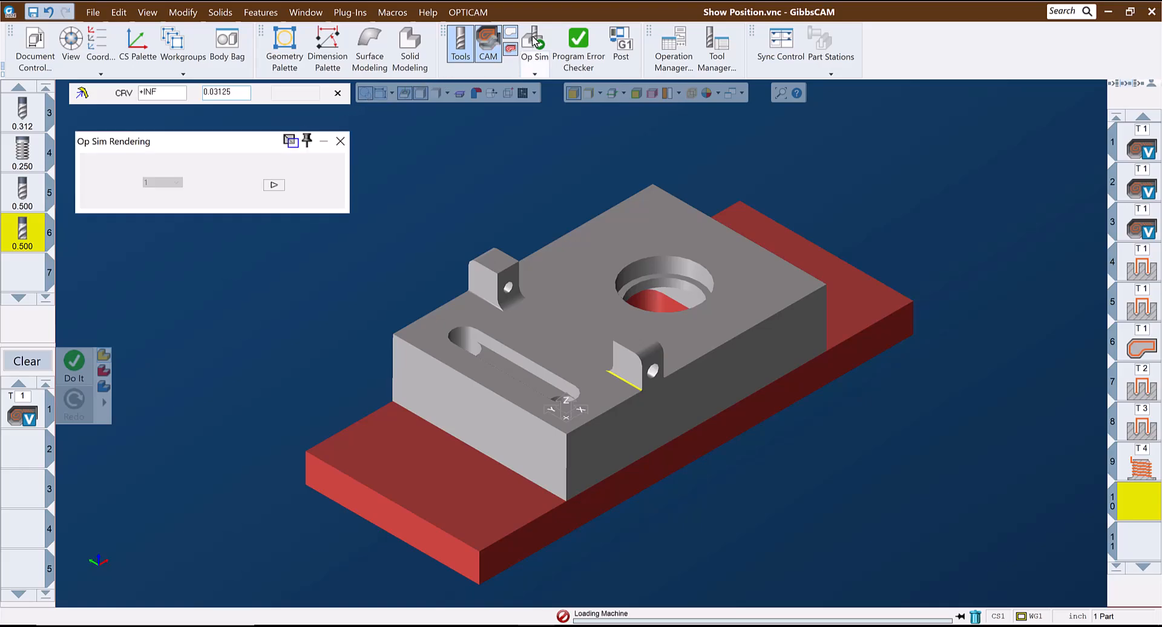
pyautogui.click(264, 201)
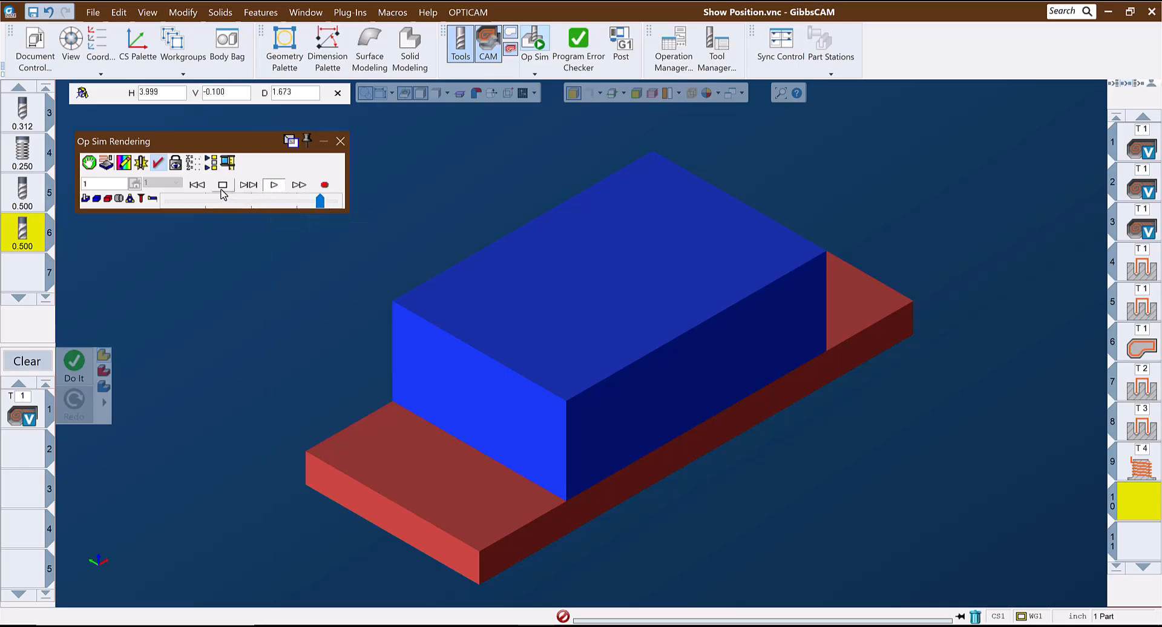
pyautogui.click(259, 201)
pyautogui.moveTo(259, 201); pyautogui.dragTo(305, 208)
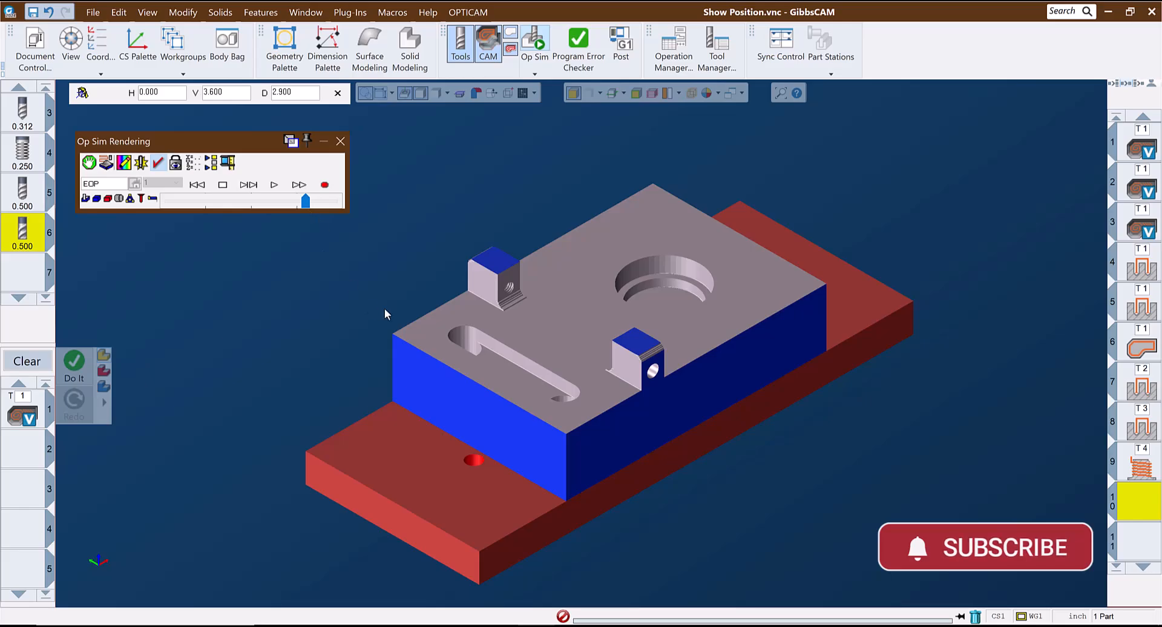
# - Examine the rear lug and the whole simulated part up close, and close the simulation
pyautogui.moveTo(448, 246); pyautogui.dragTo(574, 360)
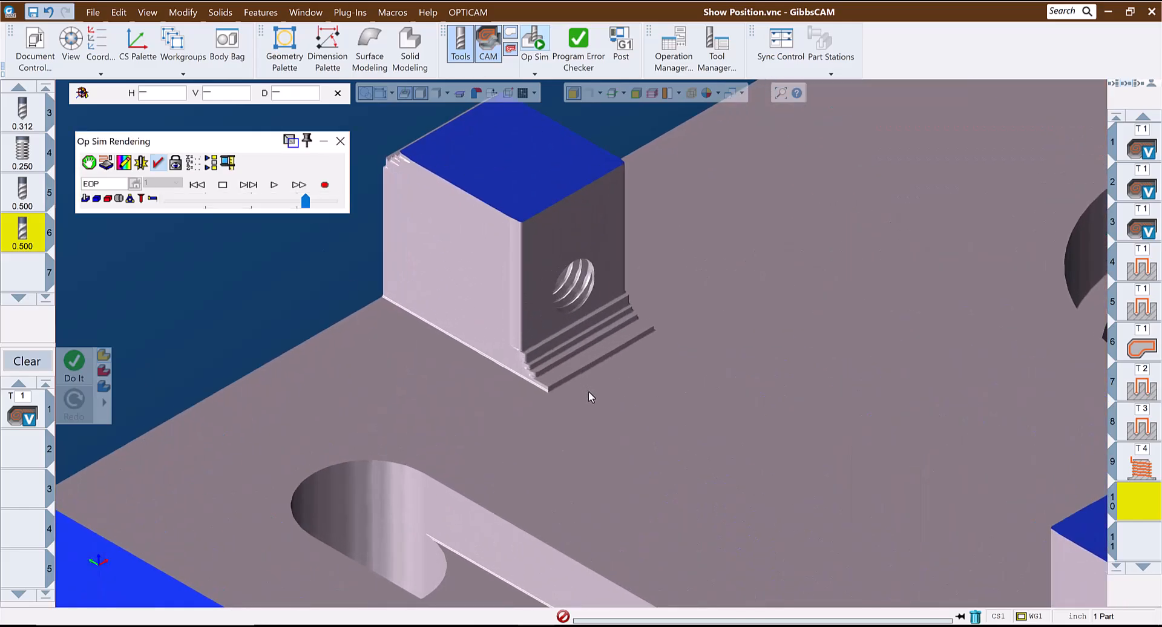
pyautogui.scroll(-6, 590, 392)
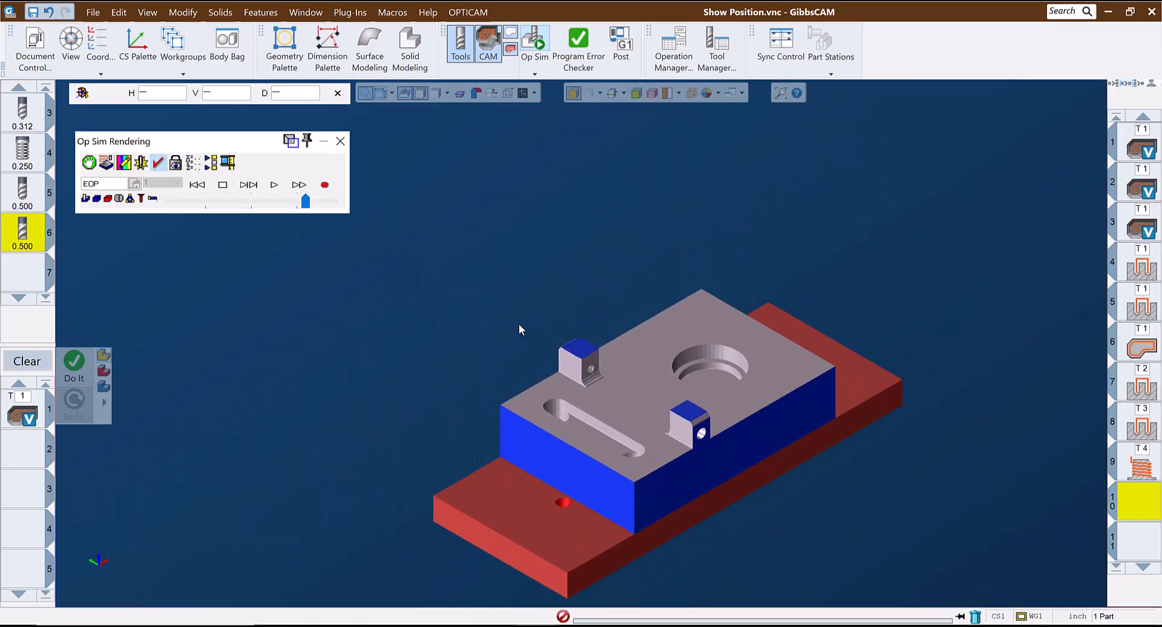
pyautogui.scroll(2, 436, 351)
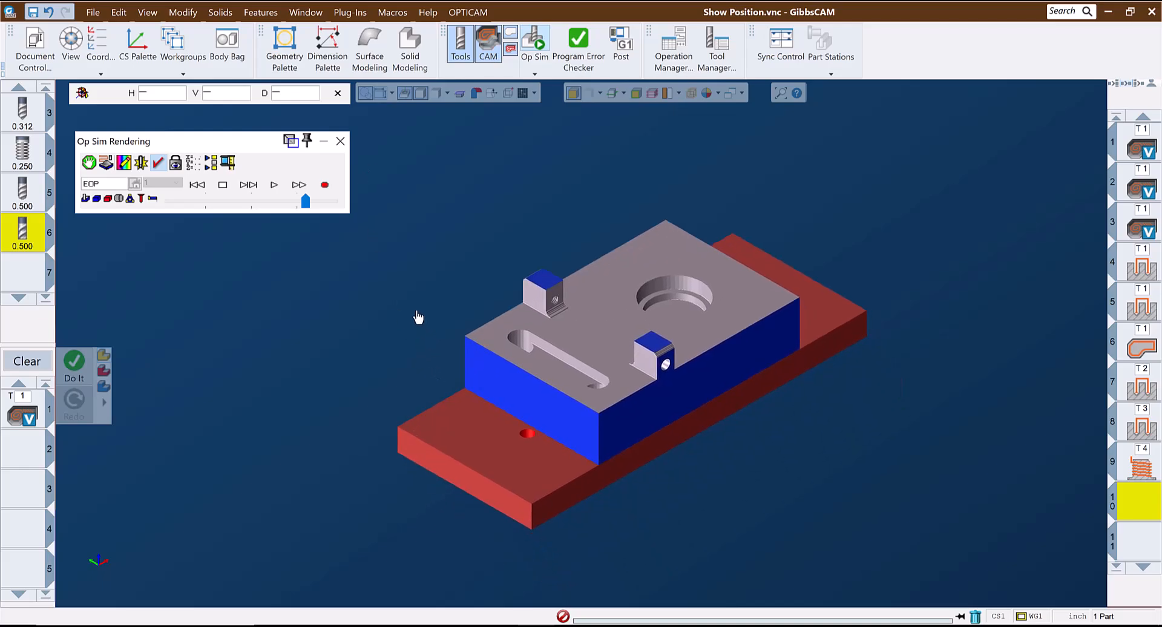
pyautogui.scroll(1, 394, 292)
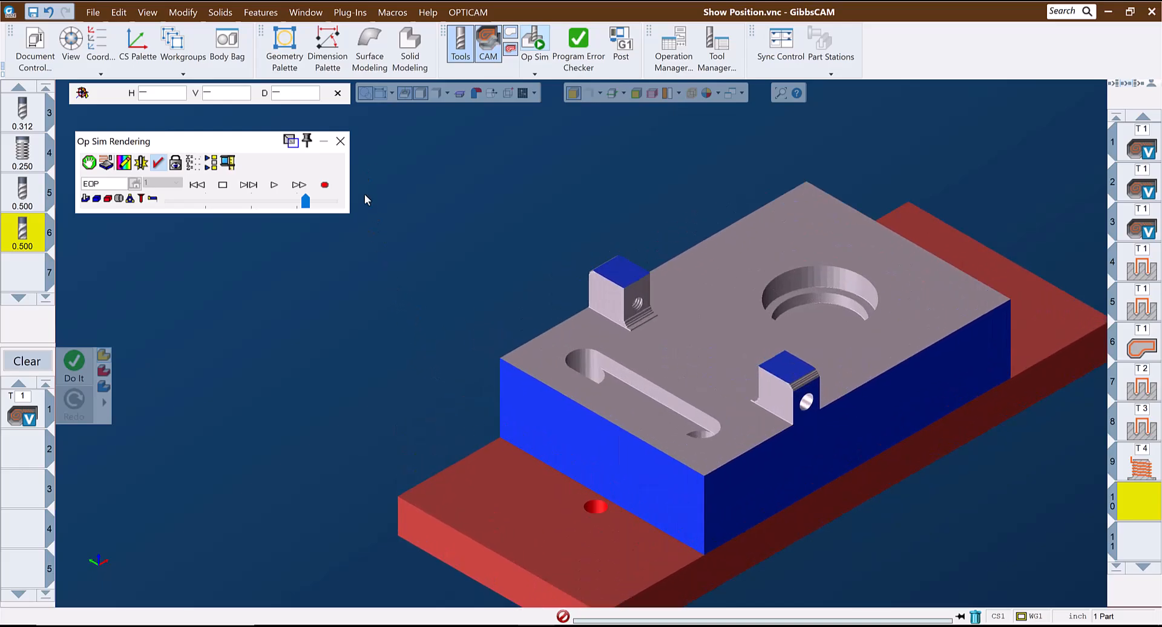
pyautogui.click(340, 143)
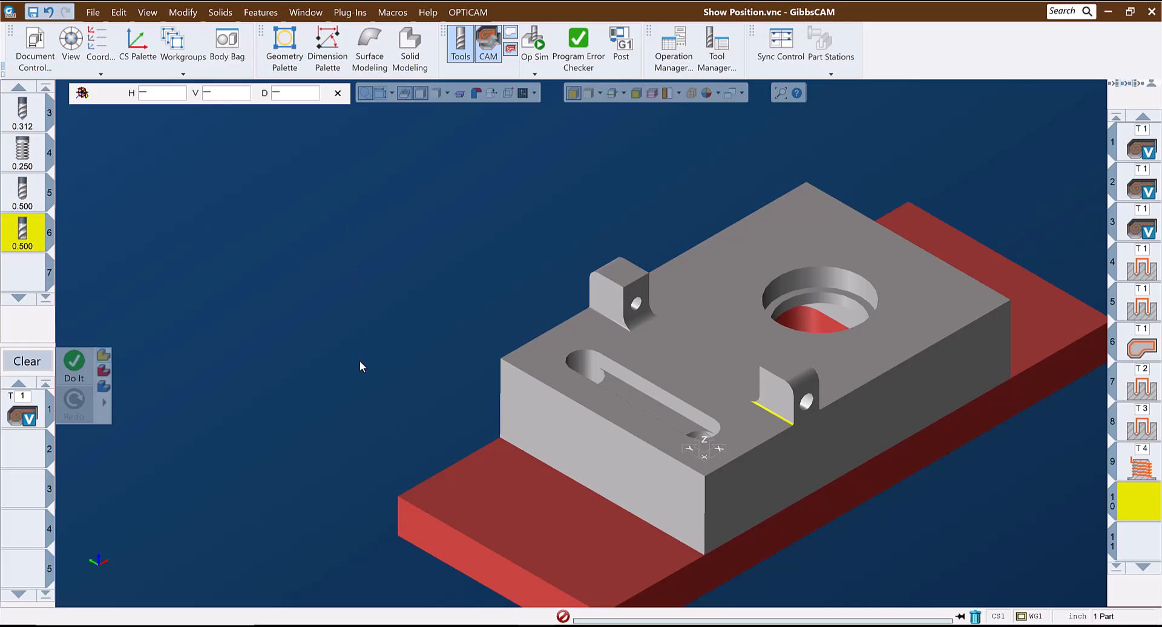